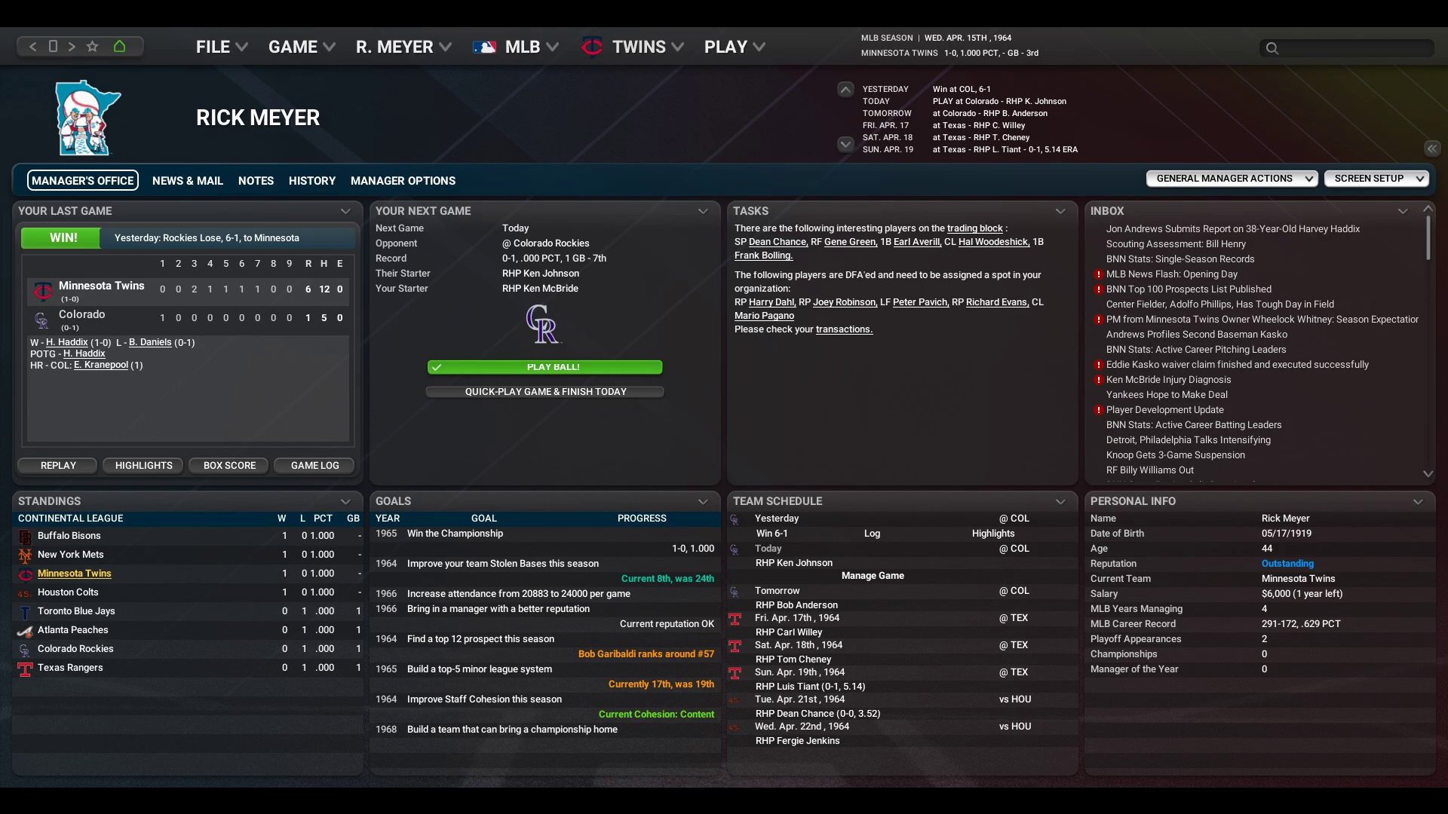
- Set the Manager's Office dashboard grid to three rows and six columns
left_click(1369, 179)
mouse_move(1344, 207)
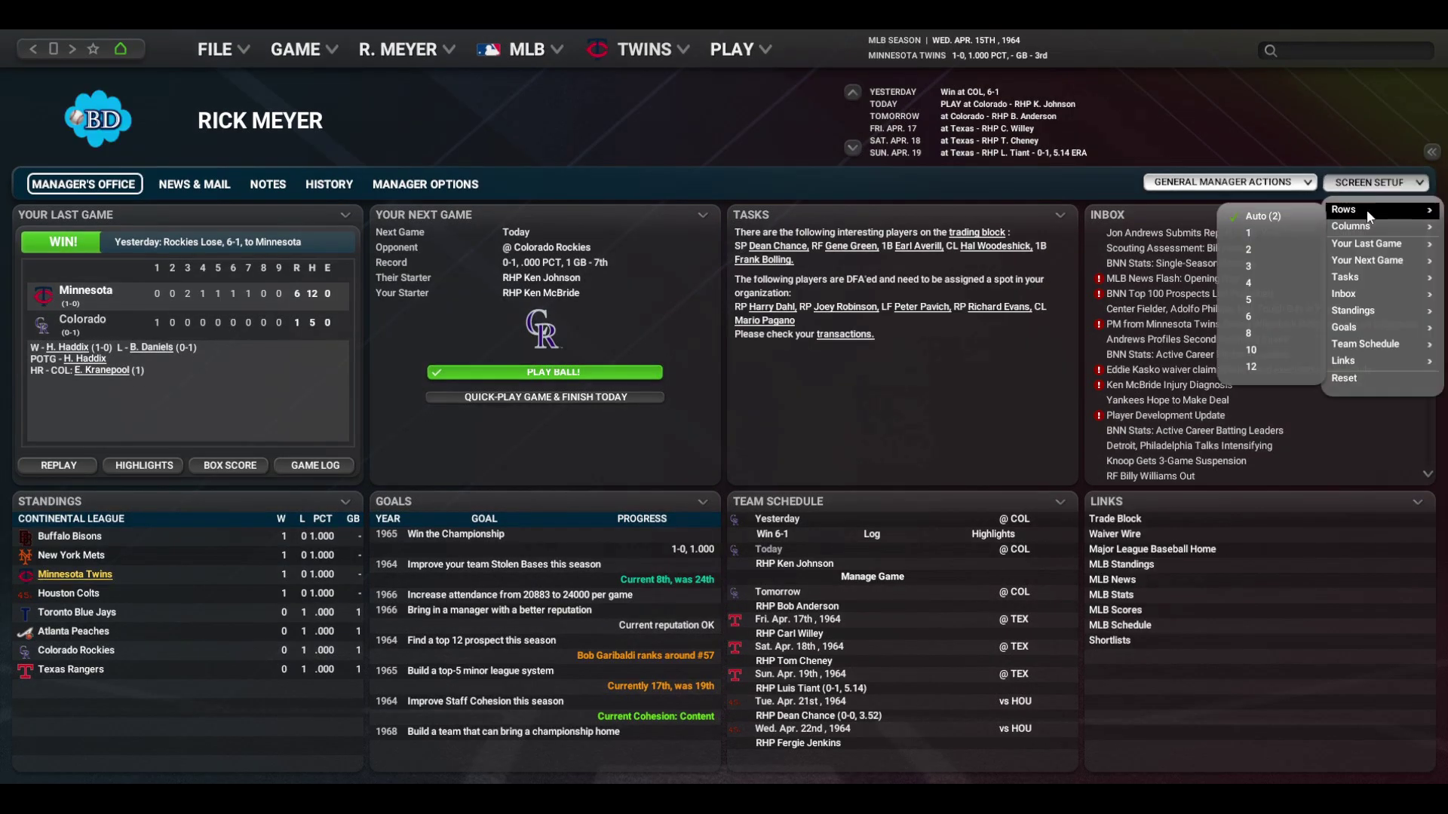
left_click(1252, 279)
left_click(1368, 179)
left_click(1259, 324)
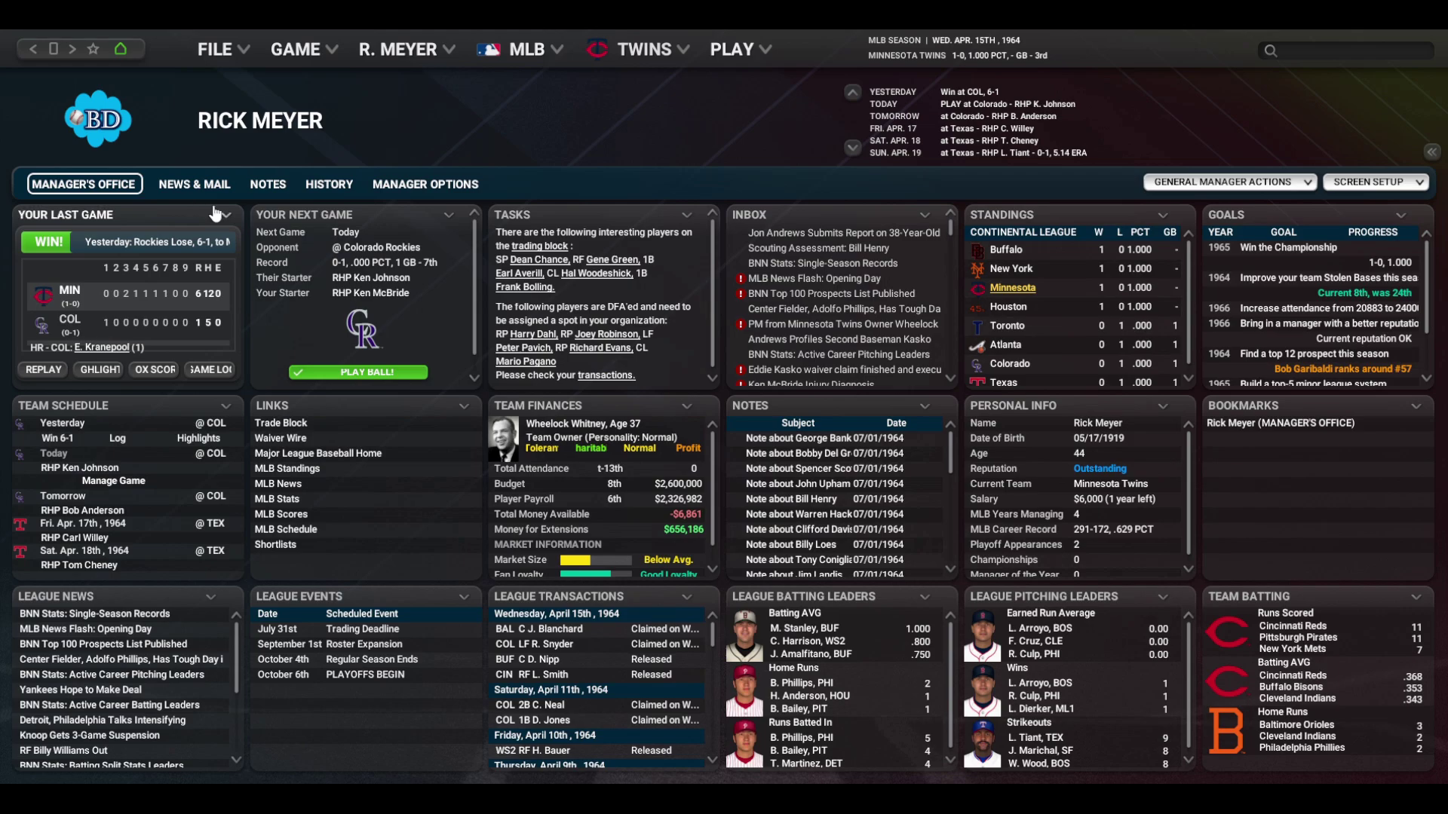
left_click(1311, 185)
left_click(1369, 181)
mouse_move(1350, 223)
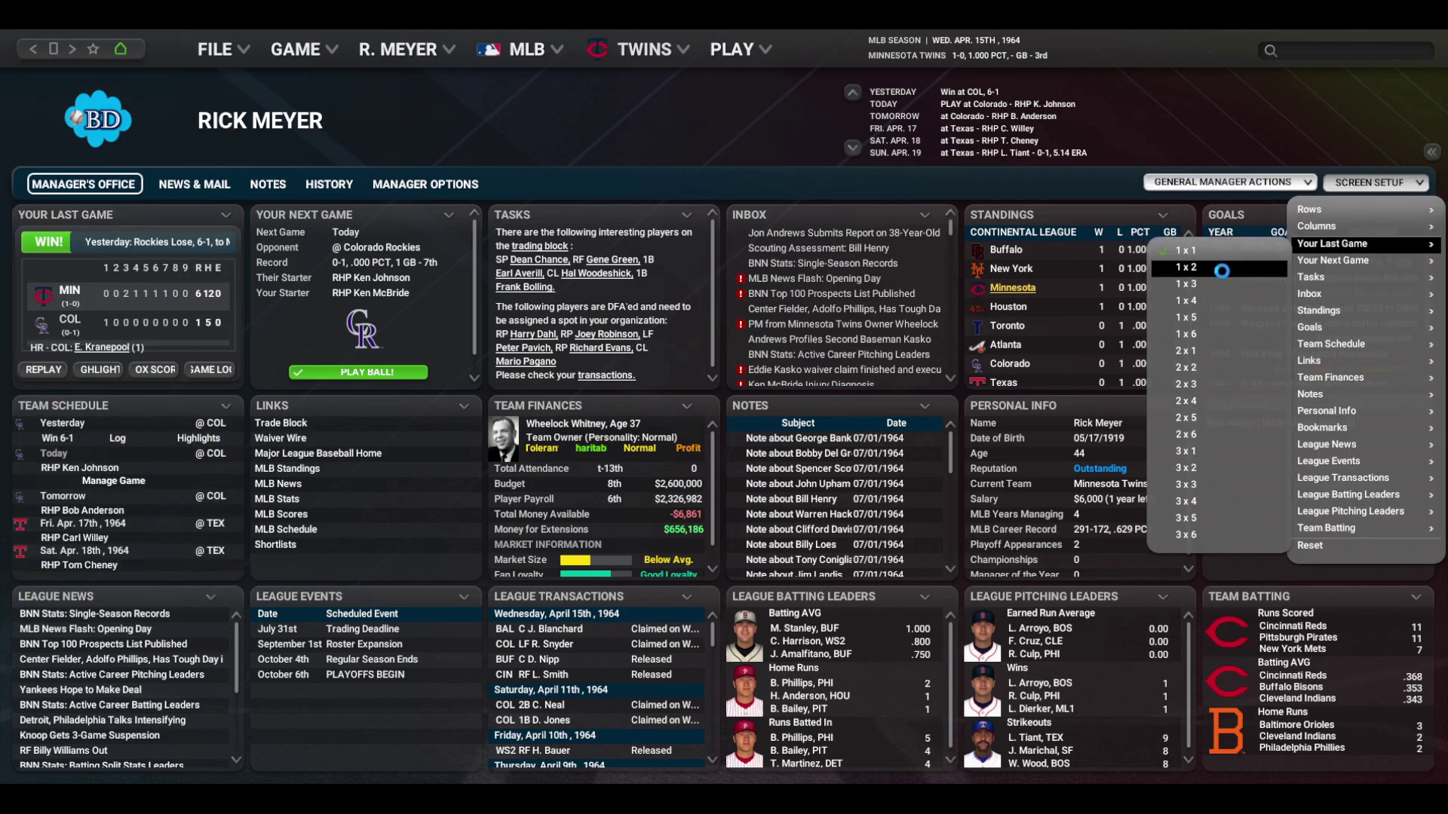
left_click(1260, 341)
- Enlarge the Your Next Game panel so it spans wider in the grid
left_click(1369, 182)
mouse_move(1350, 259)
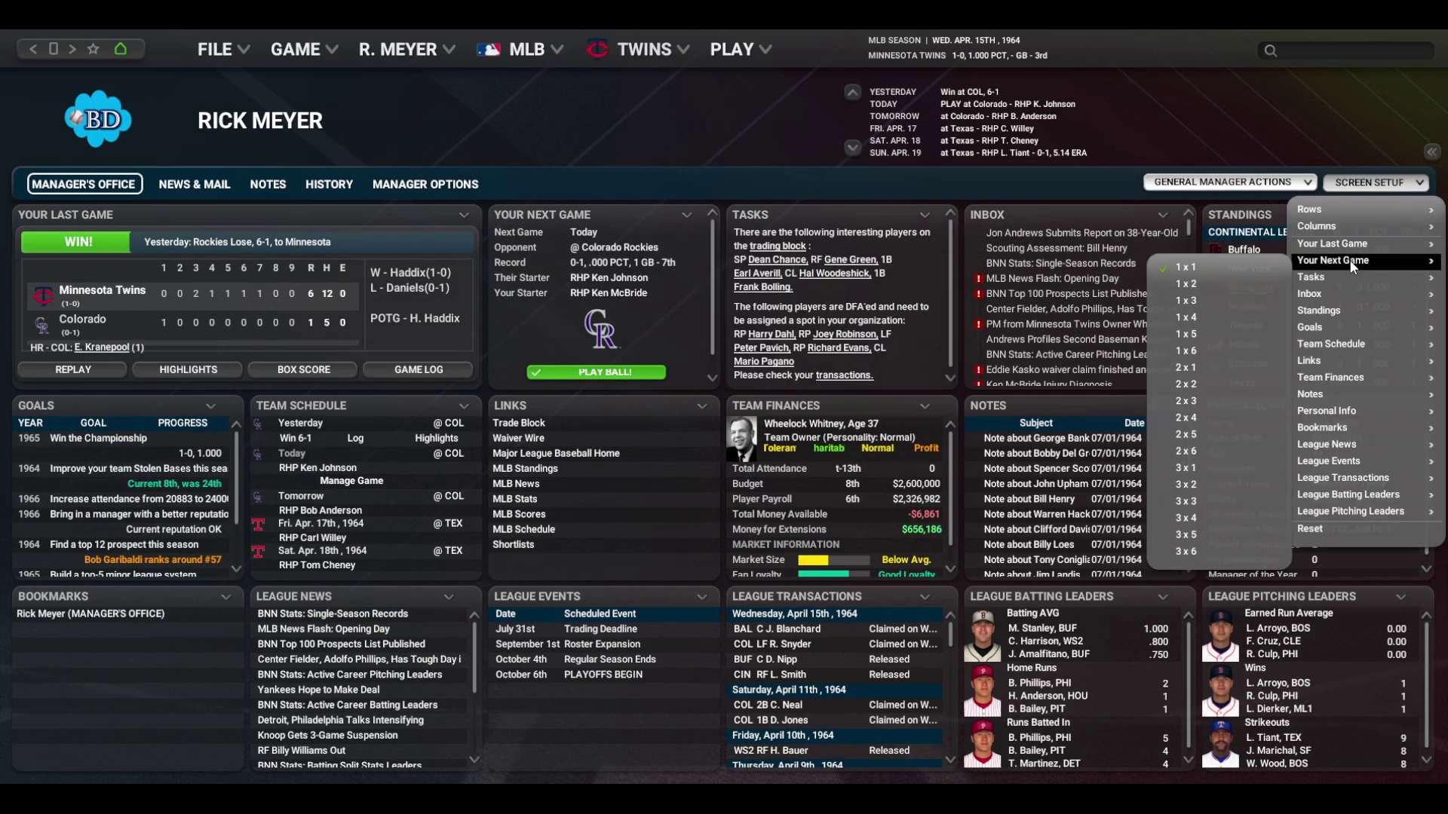
left_click(1201, 381)
left_click(1368, 182)
left_click(1260, 306)
- Show Notes in the top-right panel and make it span two rows
left_click(1401, 215)
left_click(1372, 219)
left_click(1368, 181)
mouse_move(1365, 287)
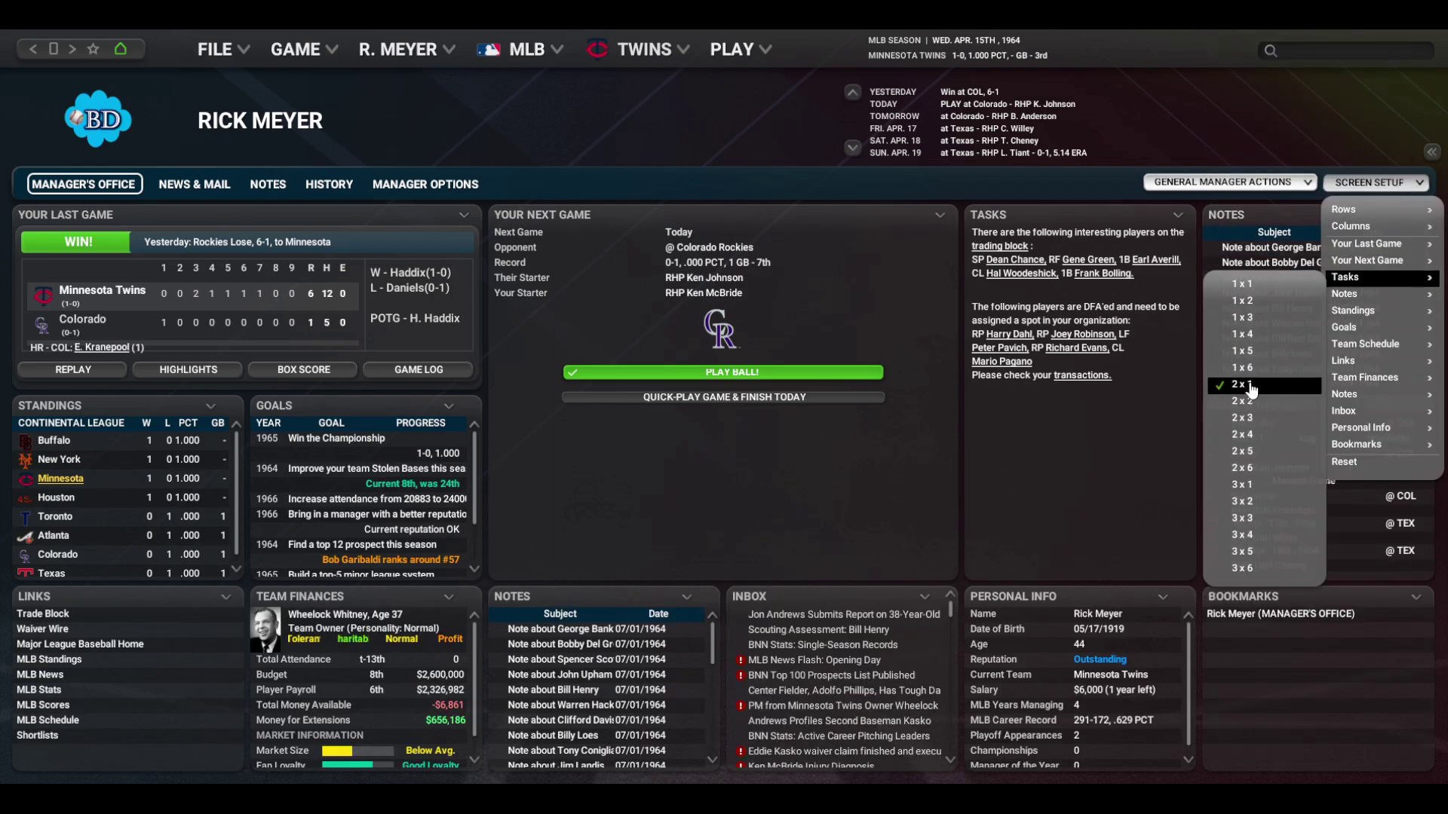
left_click(1217, 379)
- Extend the Standings panel downward and move Personal Info to the bottom-right
left_click(1369, 182)
mouse_move(1357, 314)
left_click(1249, 429)
left_click(1369, 181)
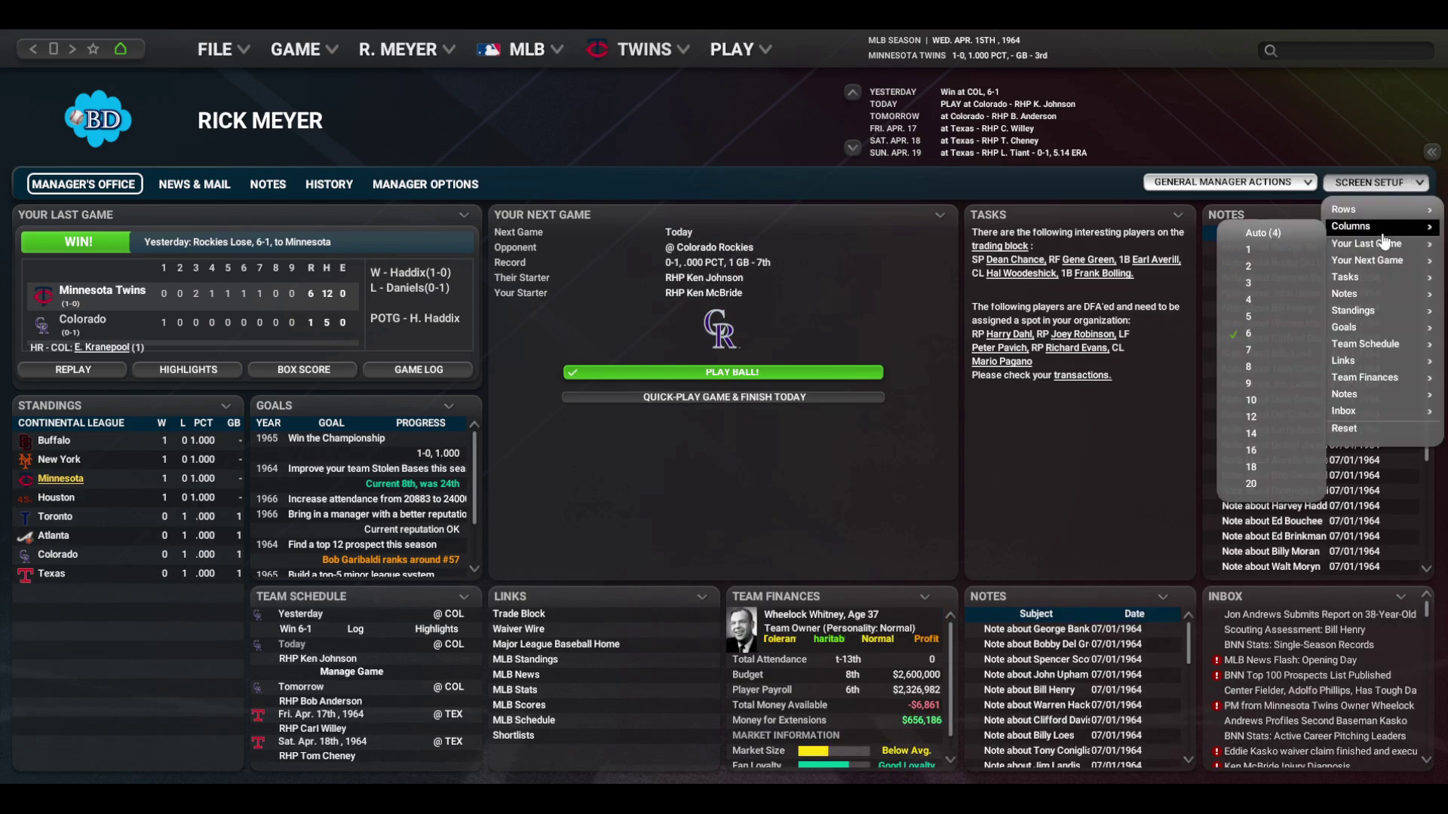
left_click(1221, 452)
- Replace Goals with Team Roster and make the Team Roster and Notes panels taller
left_click(448, 405)
left_click(354, 338)
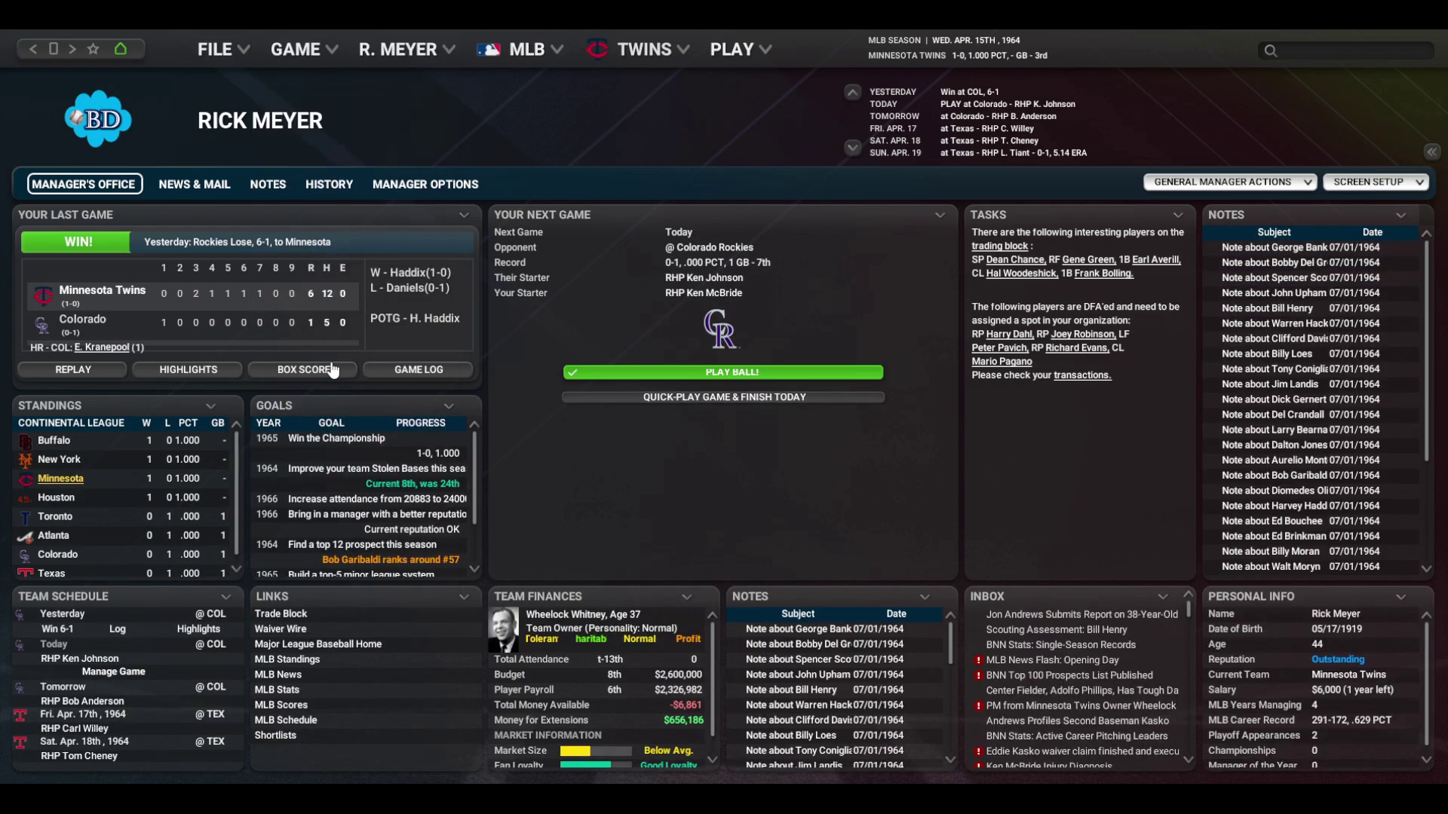
left_click(1368, 182)
left_click(1241, 318)
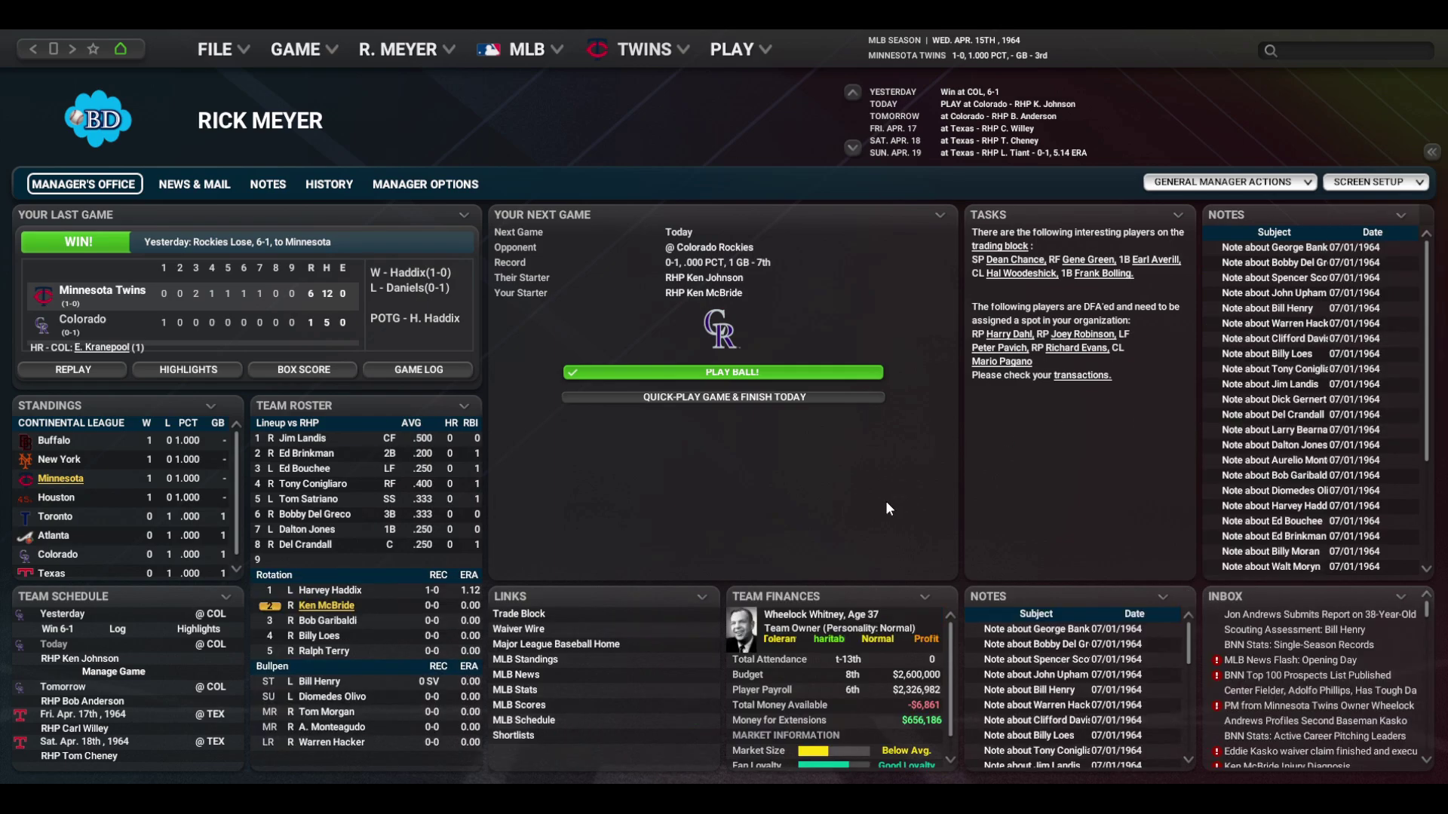
- Swap bottom panels to Team Injuries, League Transactions, Inbox and Team Finances
left_click(701, 596)
left_click(547, 411)
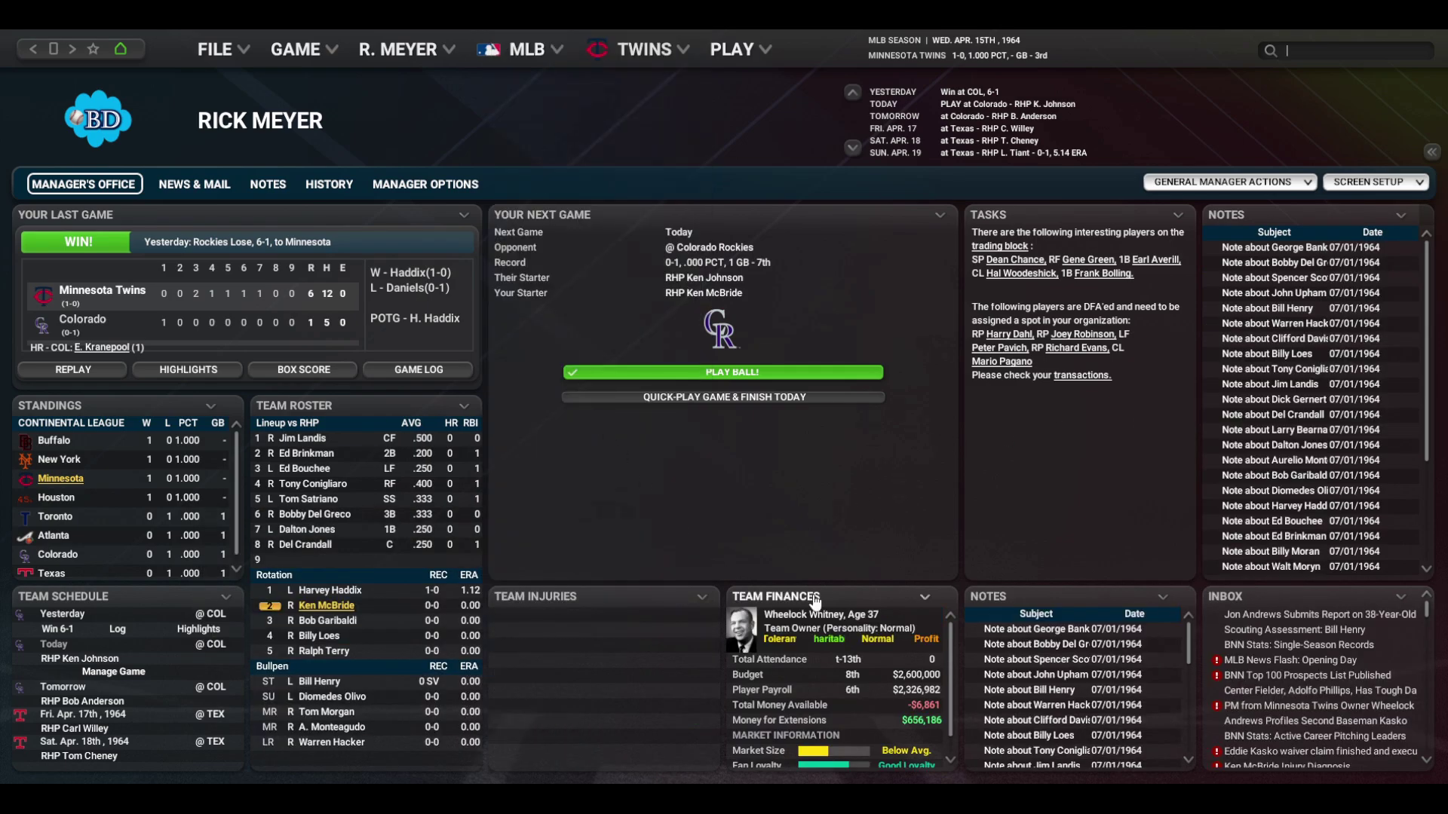
left_click(925, 596)
left_click(801, 193)
left_click(1037, 598)
left_click(1002, 60)
left_click(1400, 596)
left_click(1274, 540)
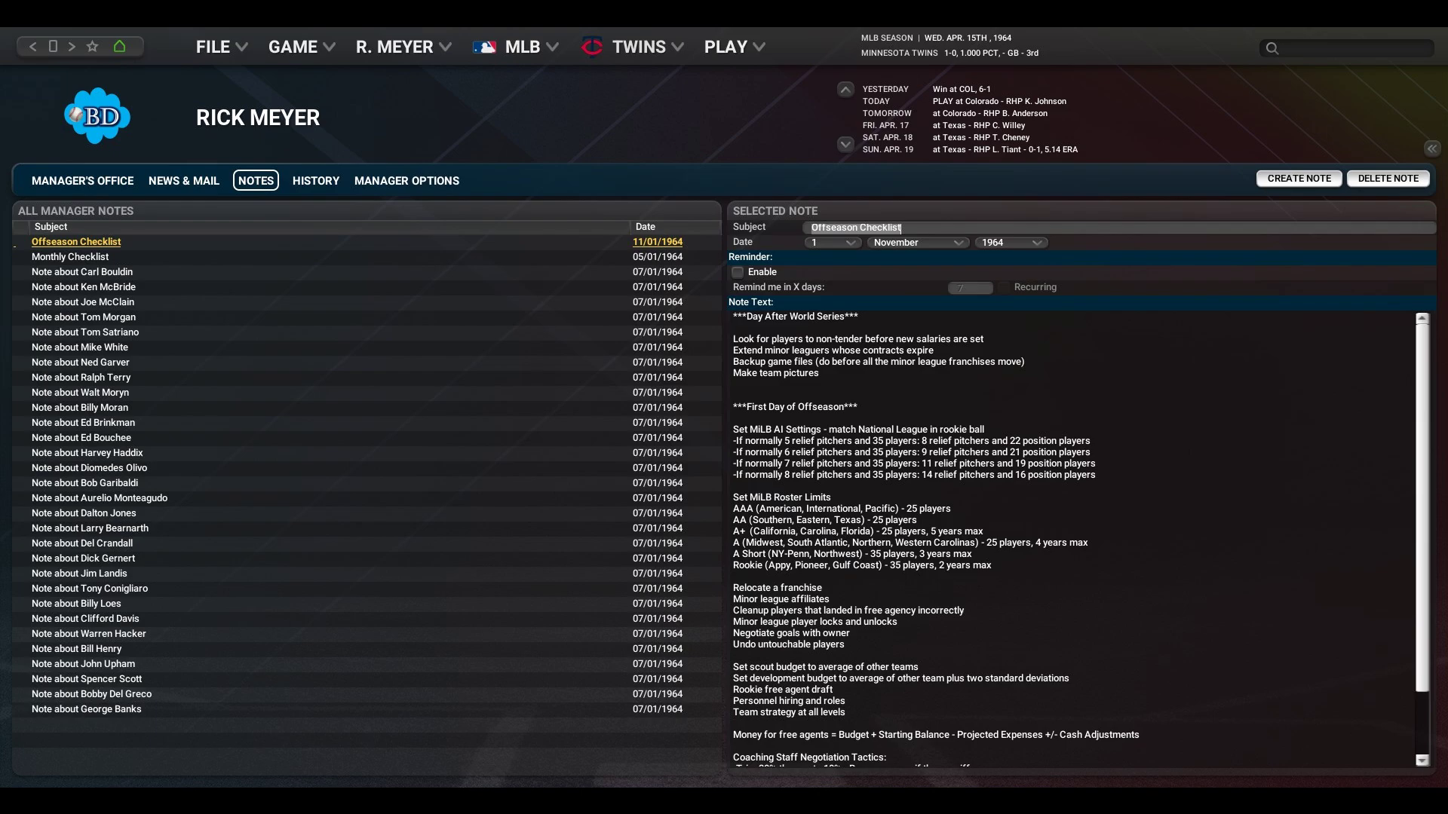
left_click(70, 256)
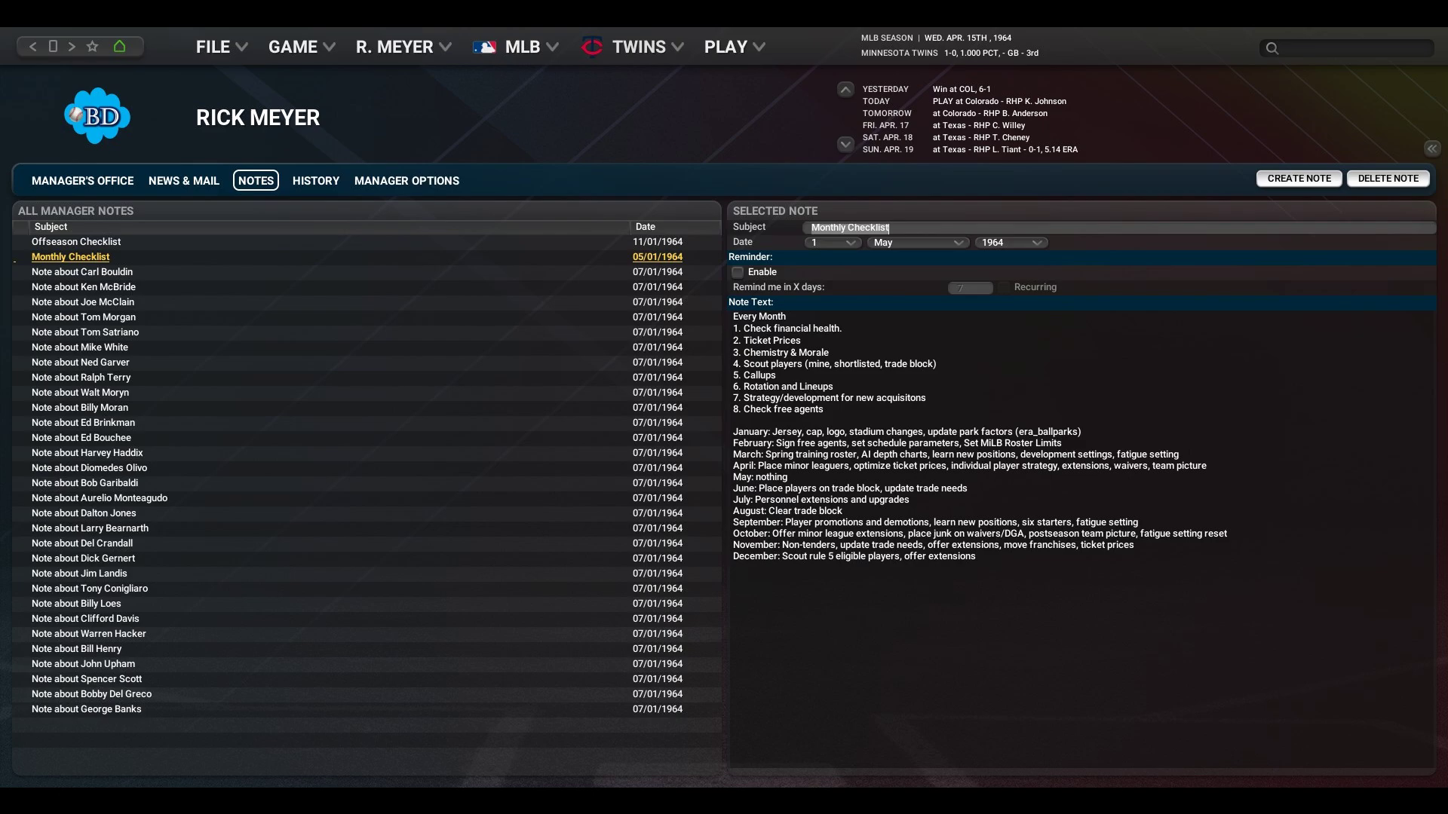
left_click(83, 287)
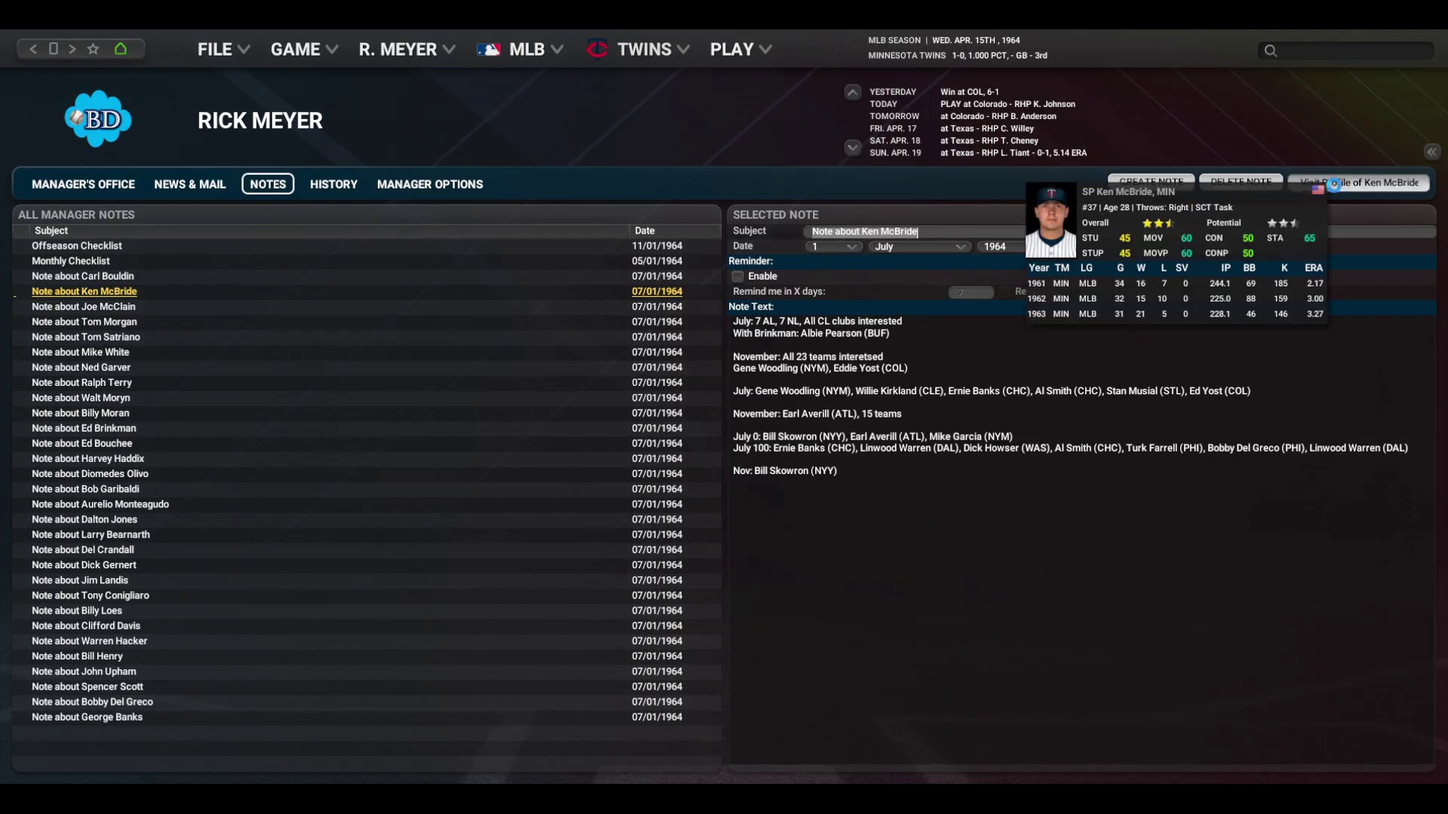
left_click(1359, 178)
left_click(1399, 219)
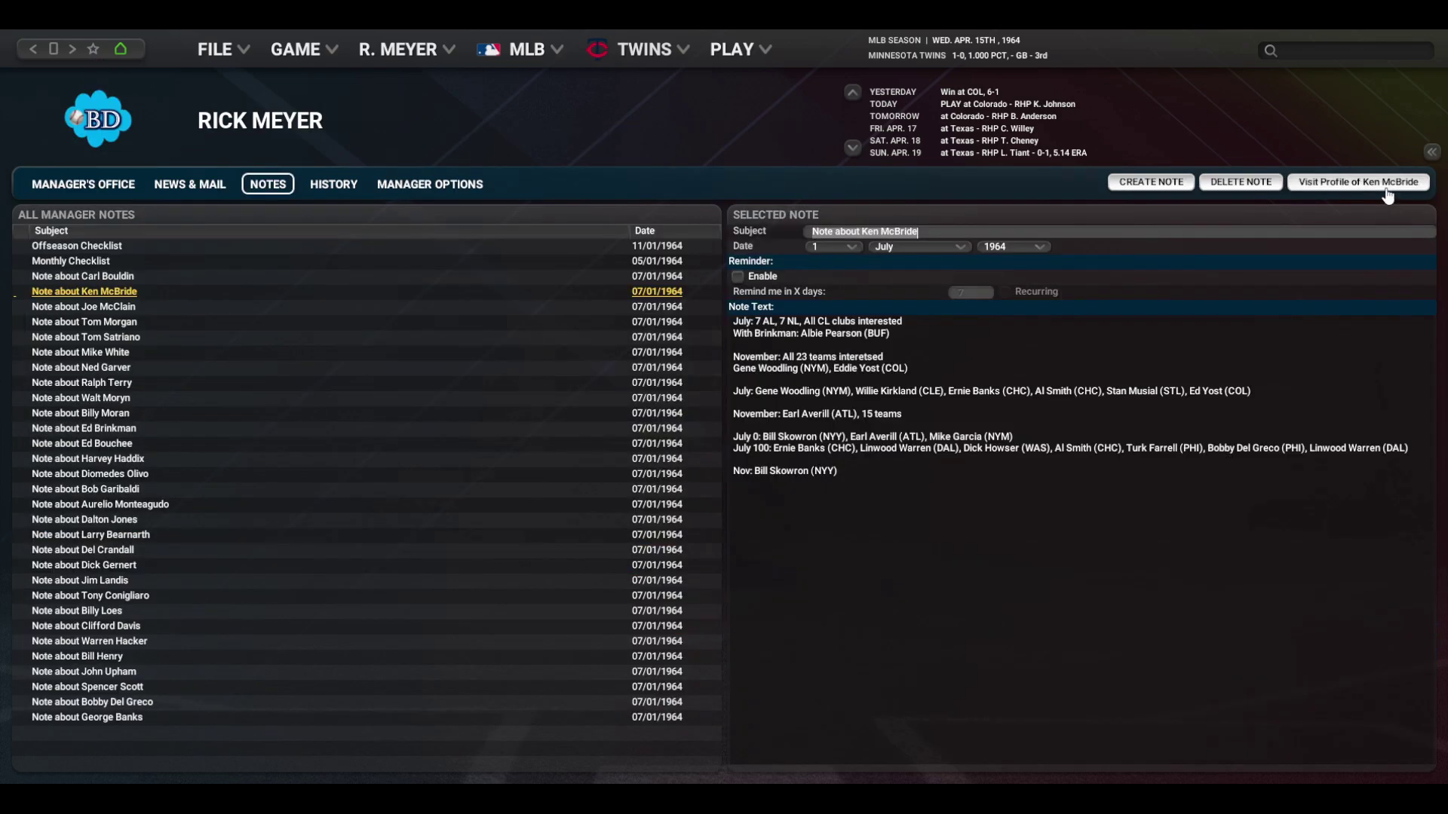
left_click(1387, 183)
left_click(1384, 218)
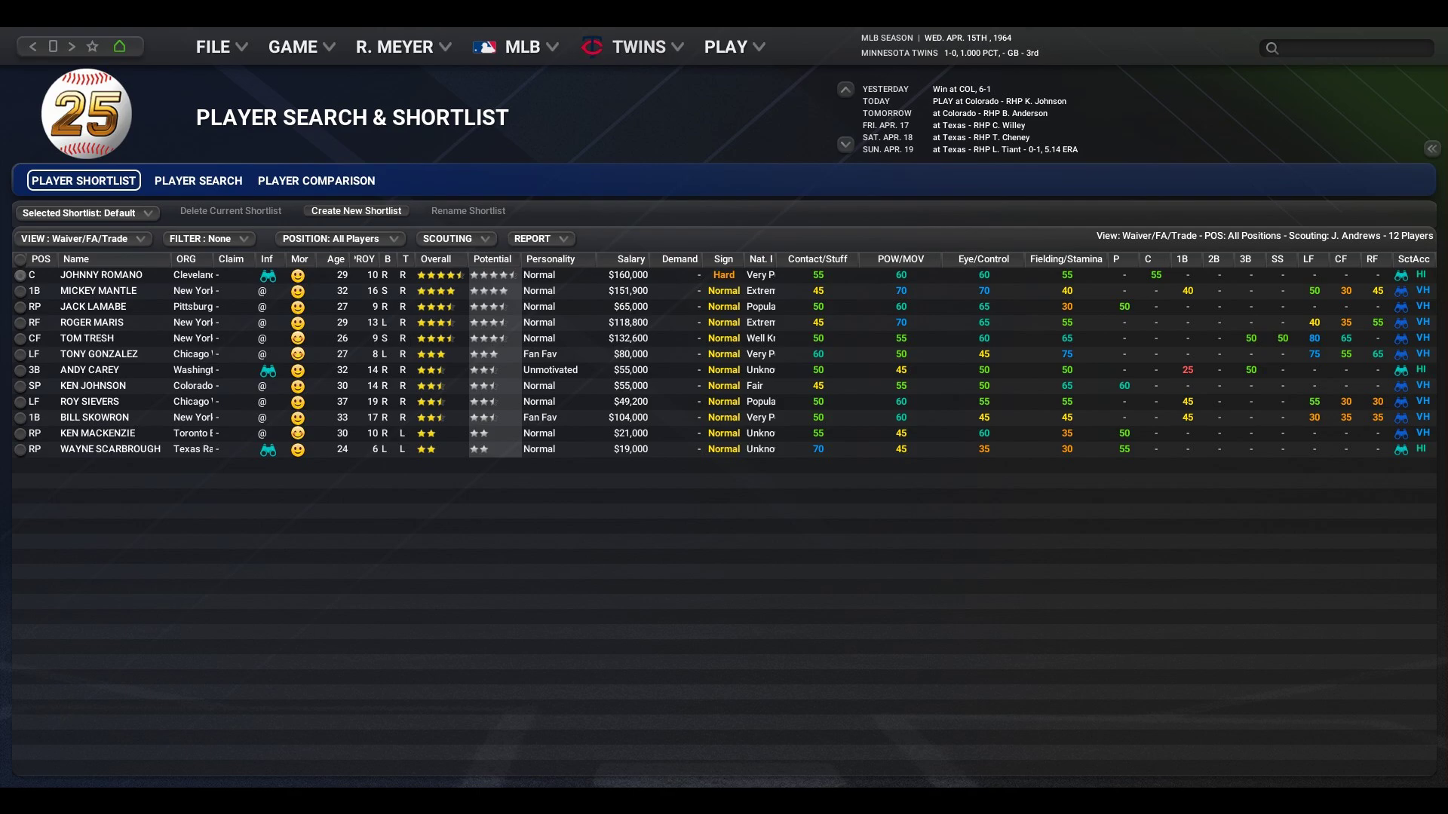
- Switch the table to the Pitching Staff view
left_click(132, 239)
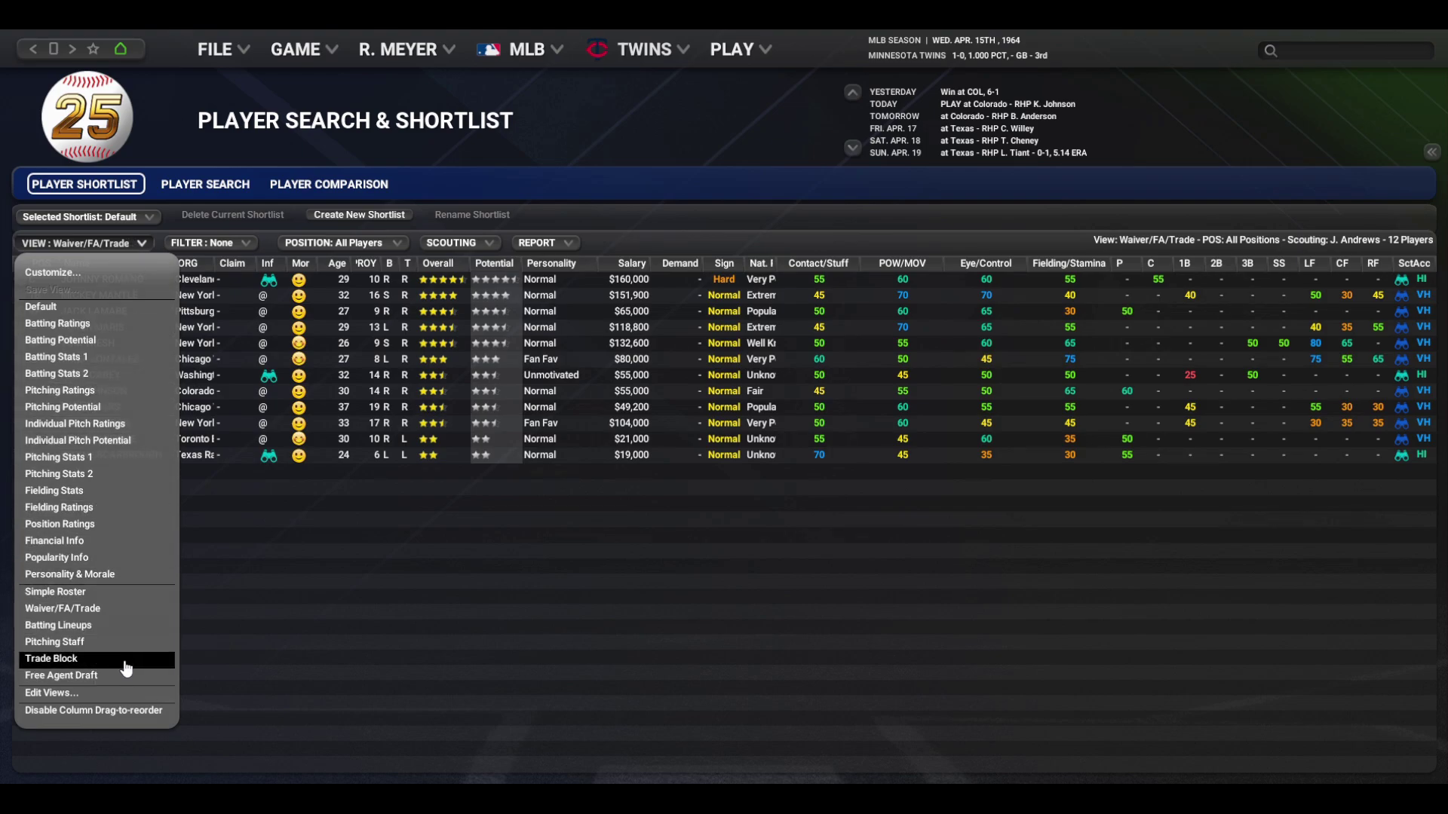
left_click(75, 641)
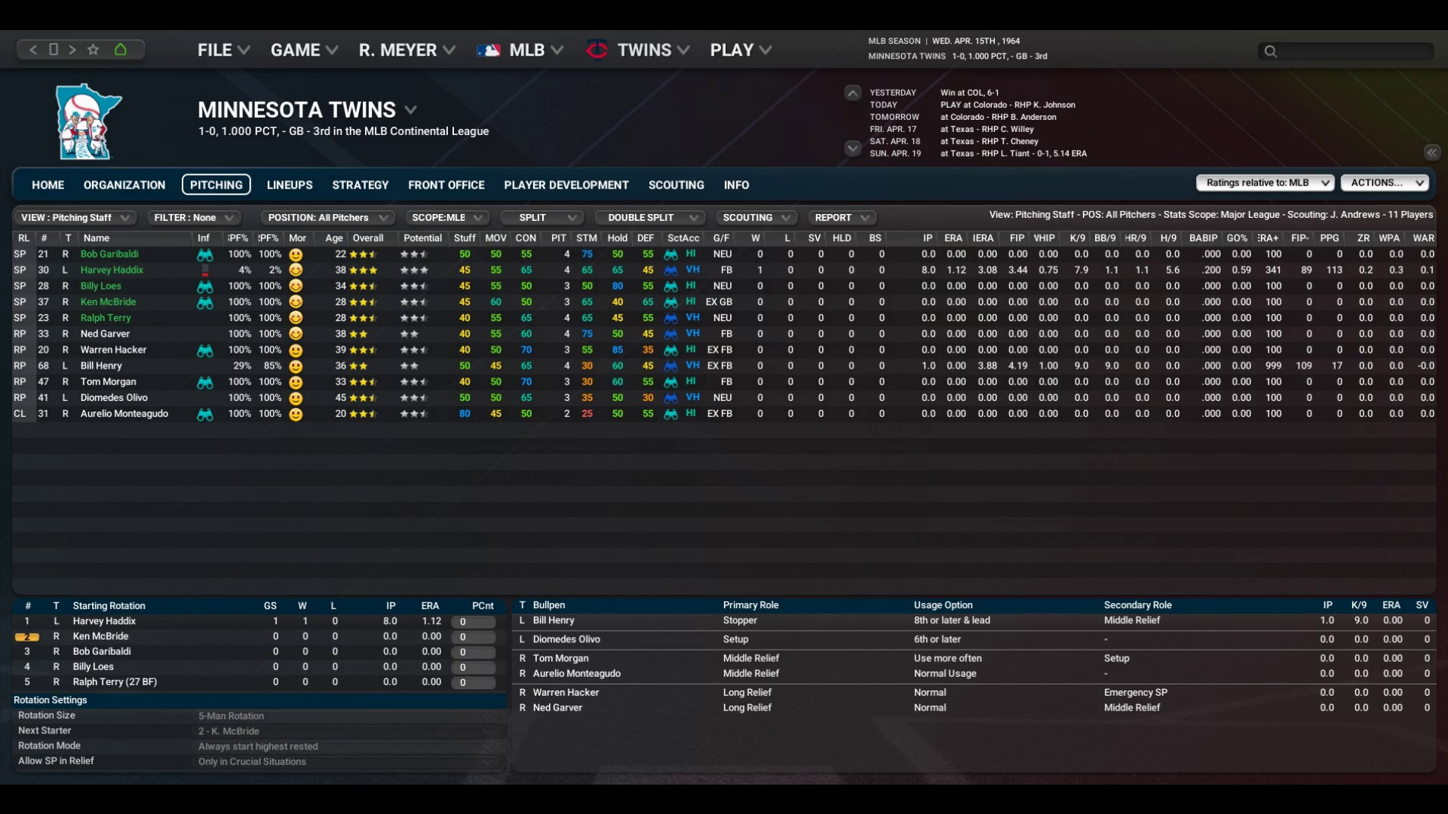
- Browse the Customize View column tabs from Pitching Ratings to Misc. Info, then apply with OK
right_click(301, 237)
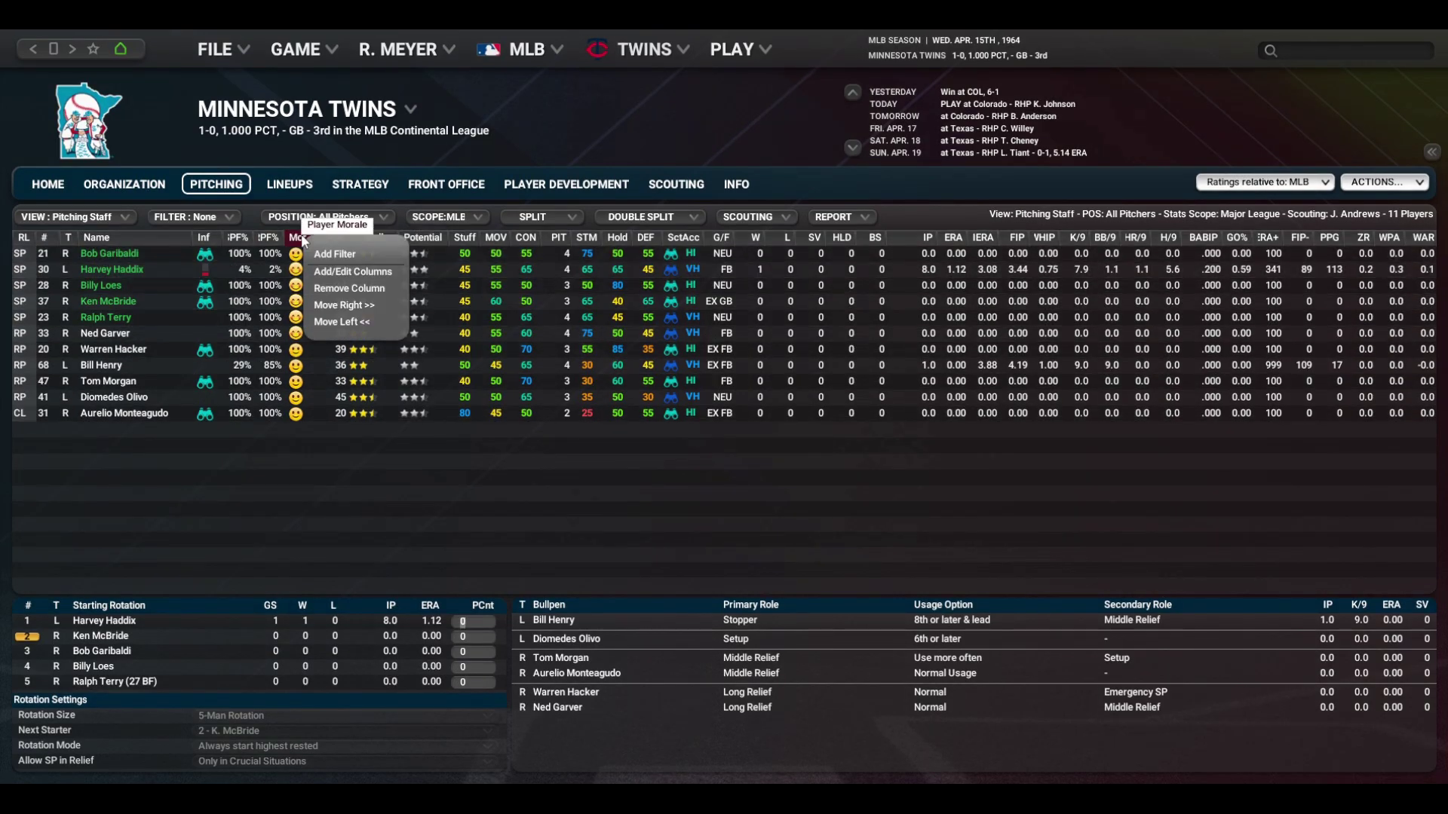
left_click(335, 272)
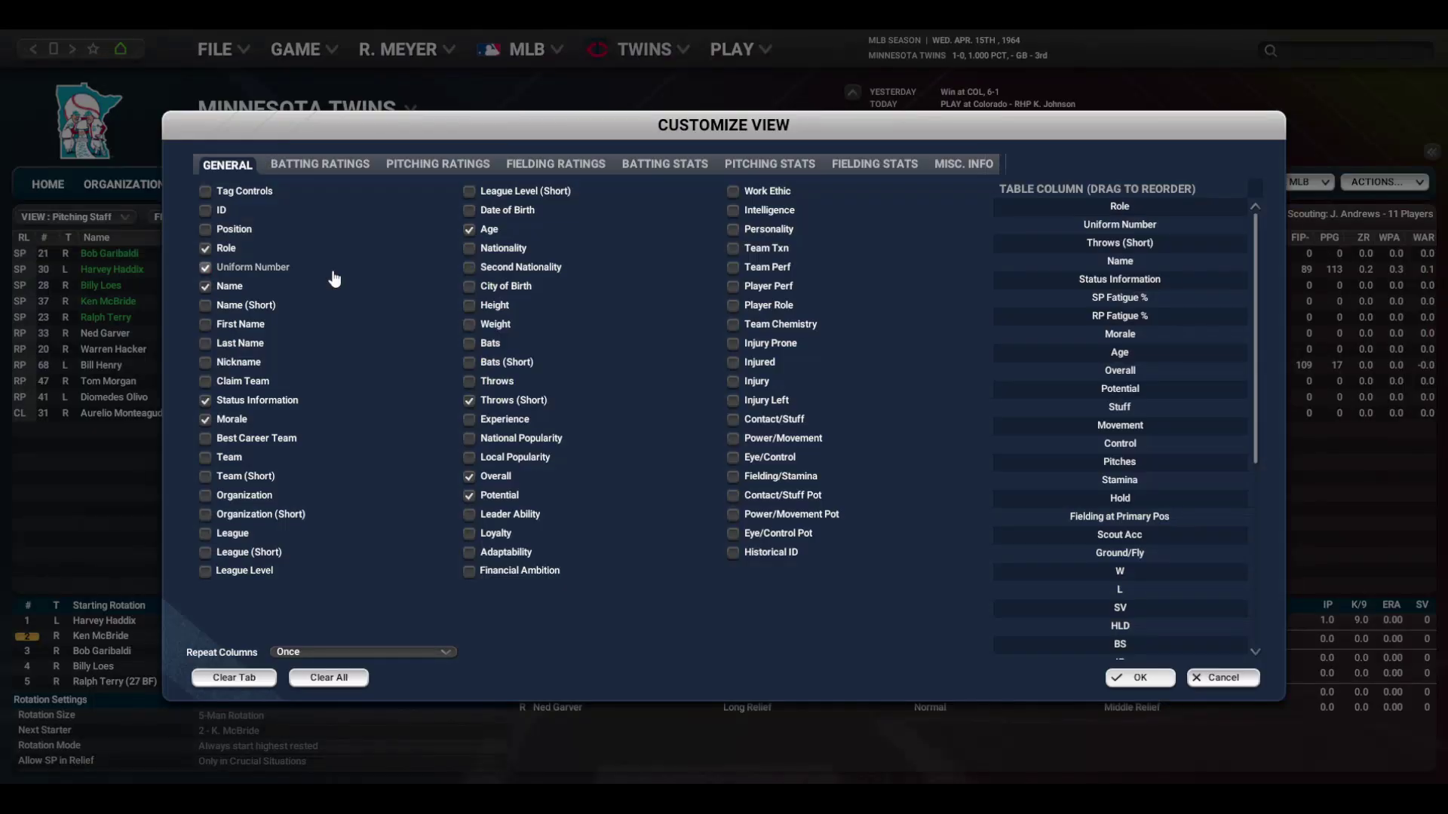
left_click(317, 166)
left_click(426, 165)
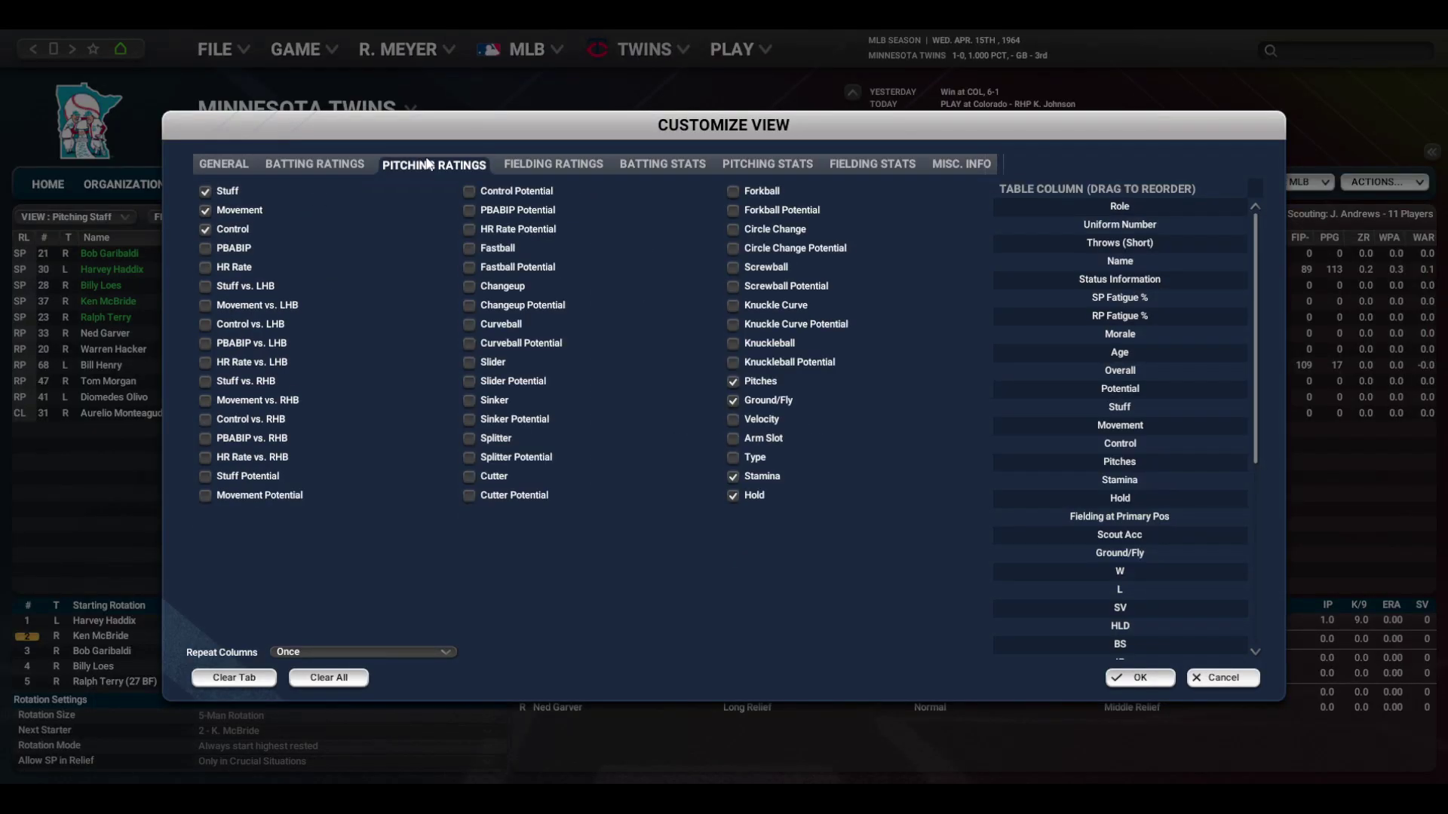
left_click(538, 165)
left_click(637, 164)
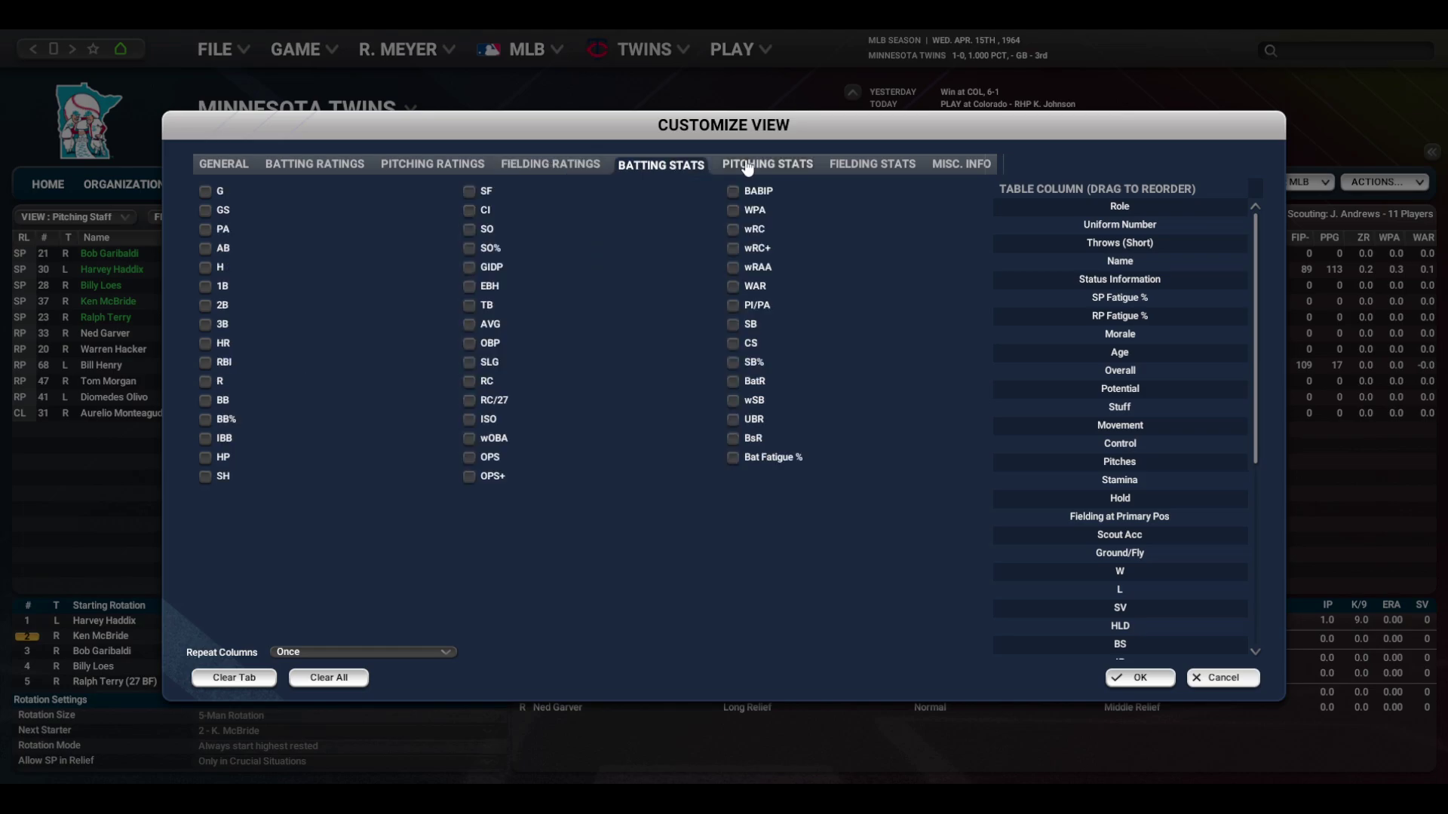
left_click(750, 168)
left_click(849, 167)
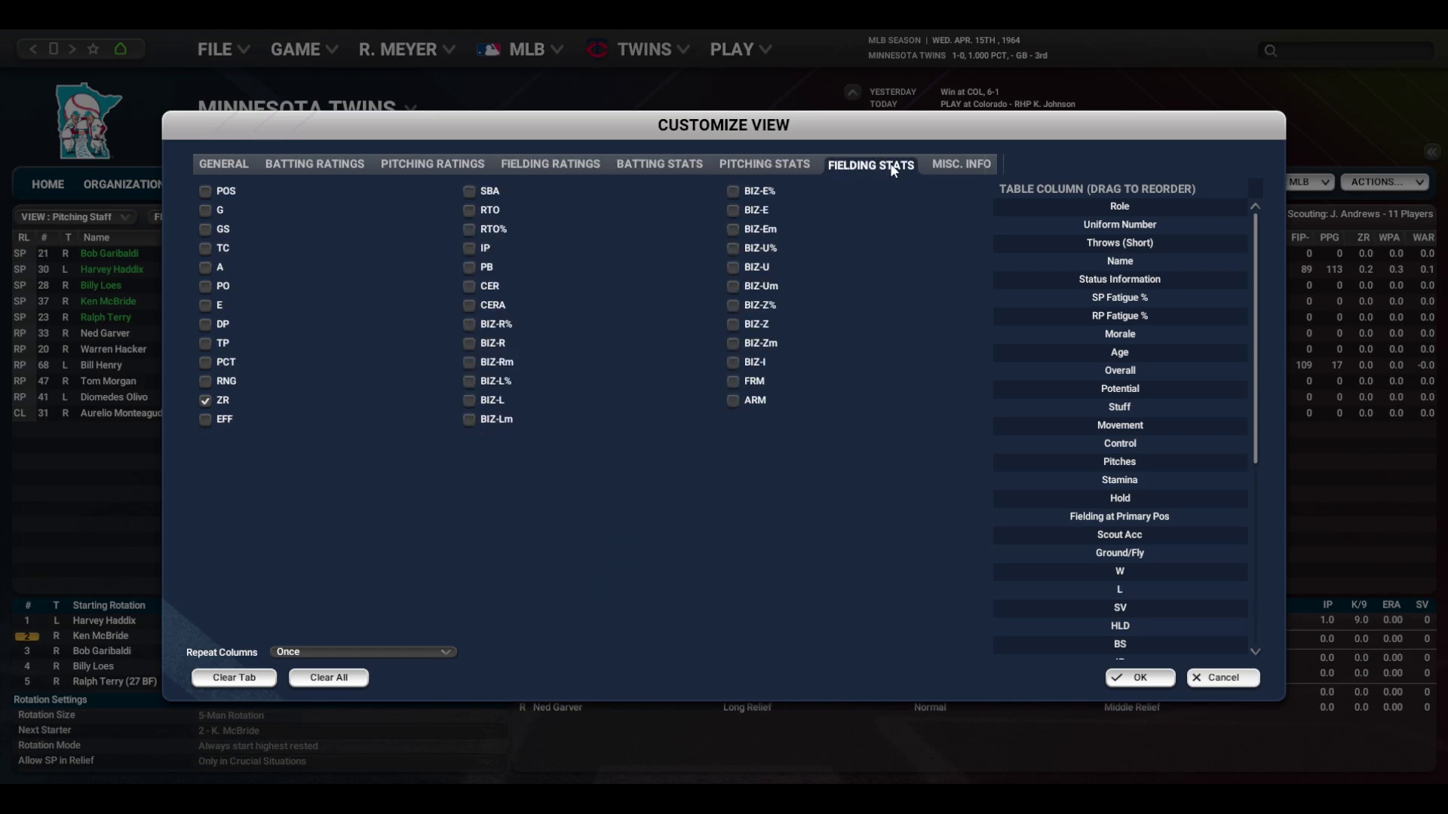
left_click(943, 165)
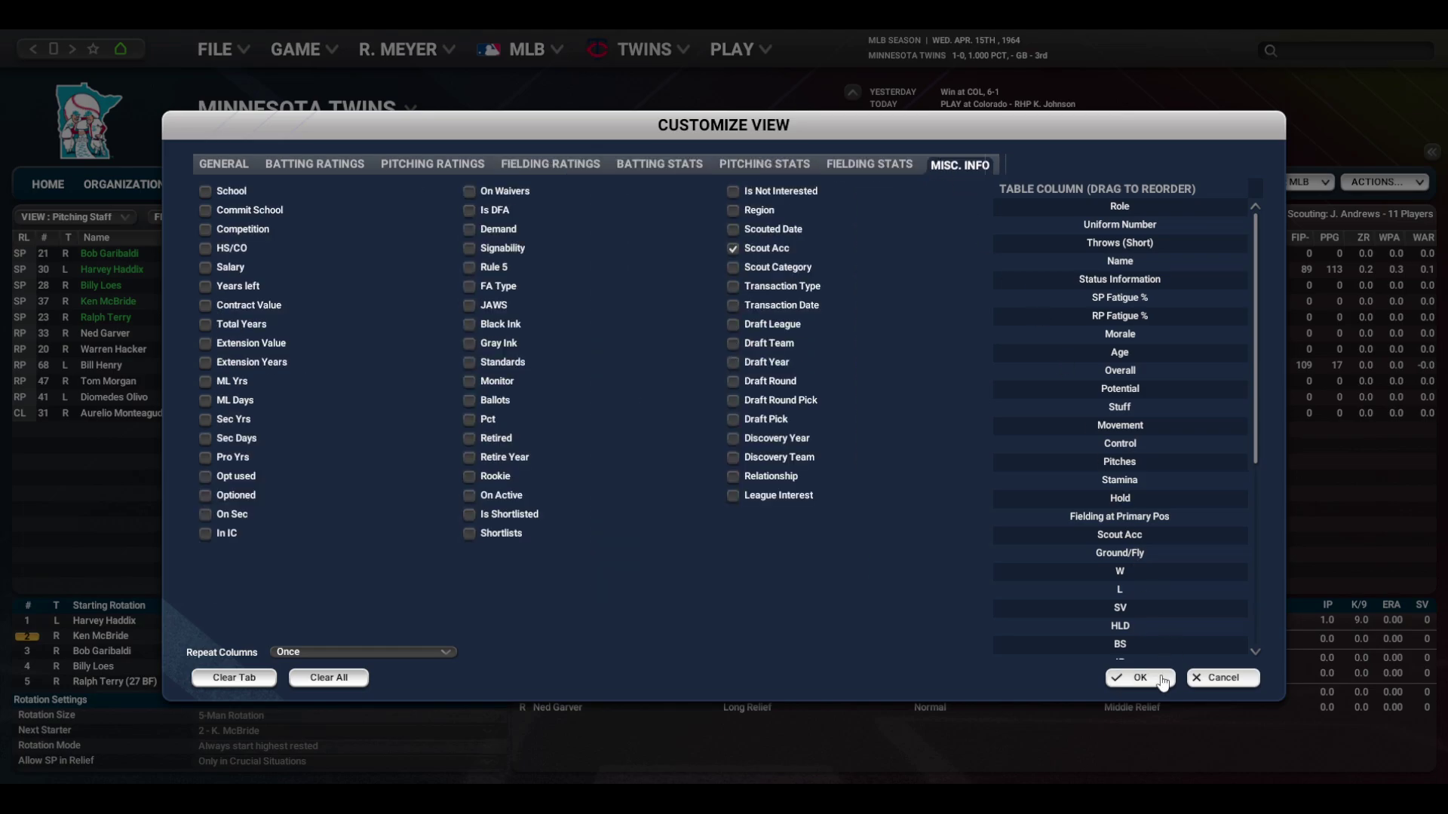
left_click(1139, 678)
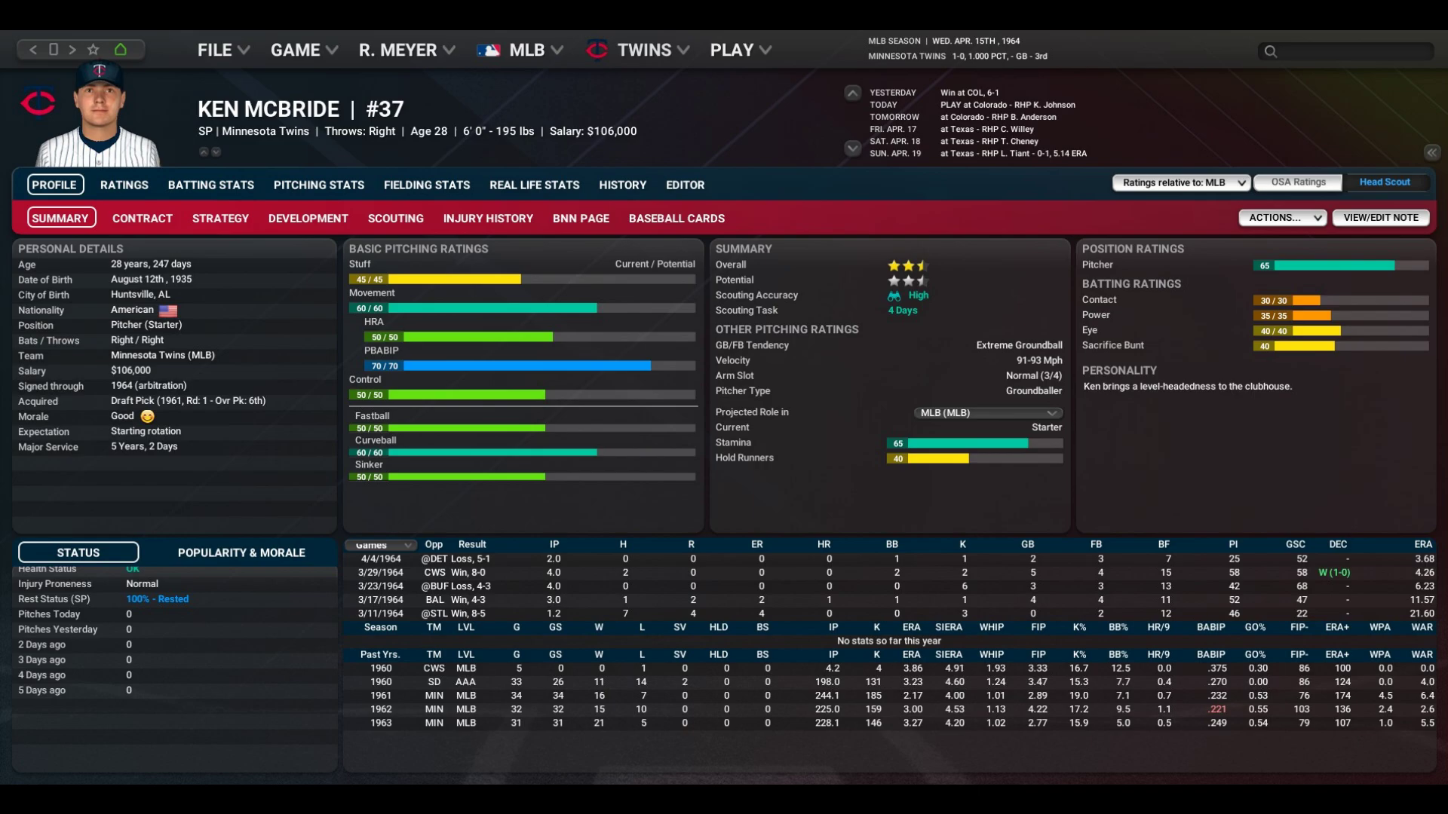
- Review and confirm the Rick Pitching stat row columns in the stat row editor
left_click(319, 185)
left_click(388, 251)
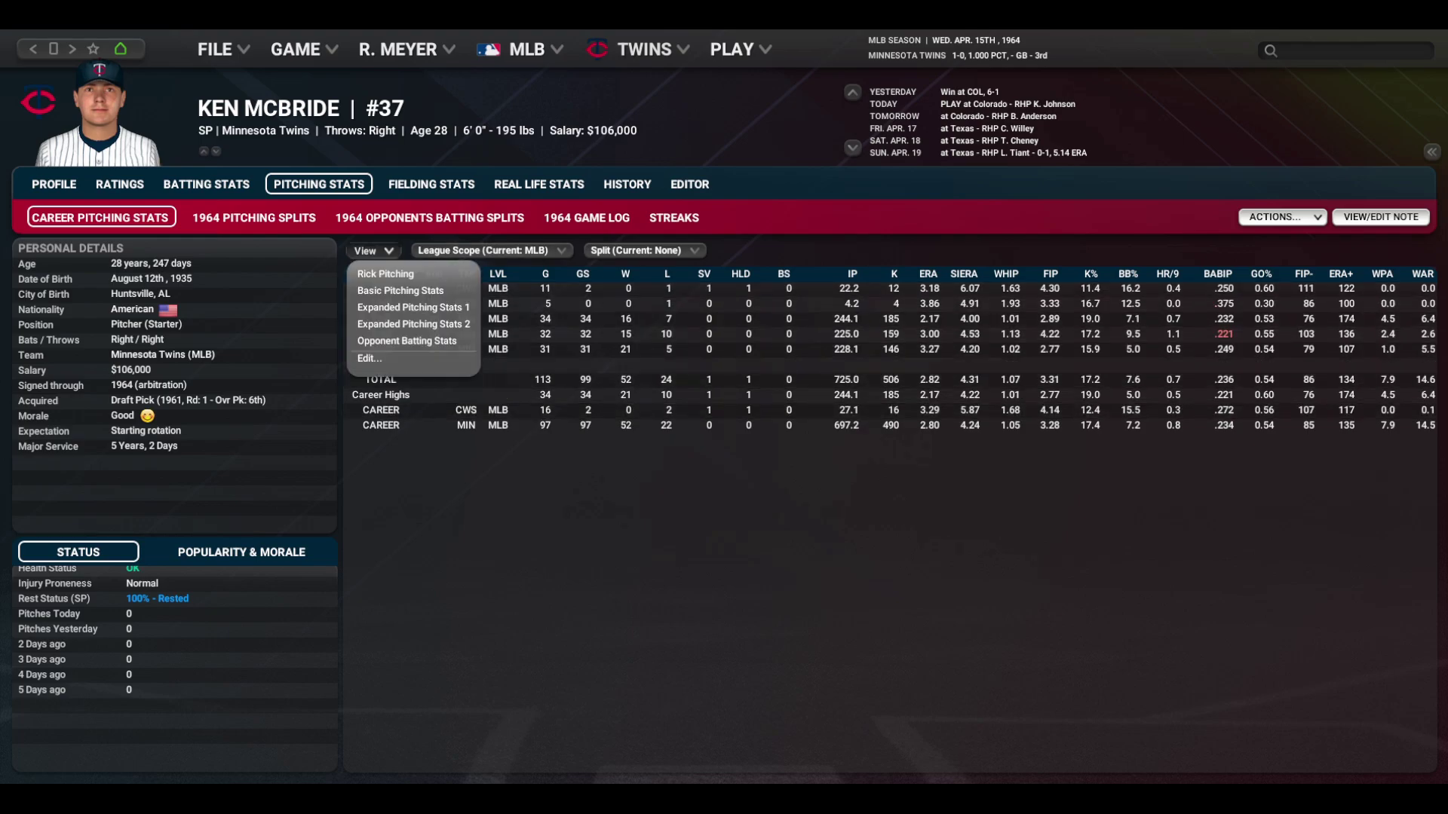
left_click(372, 357)
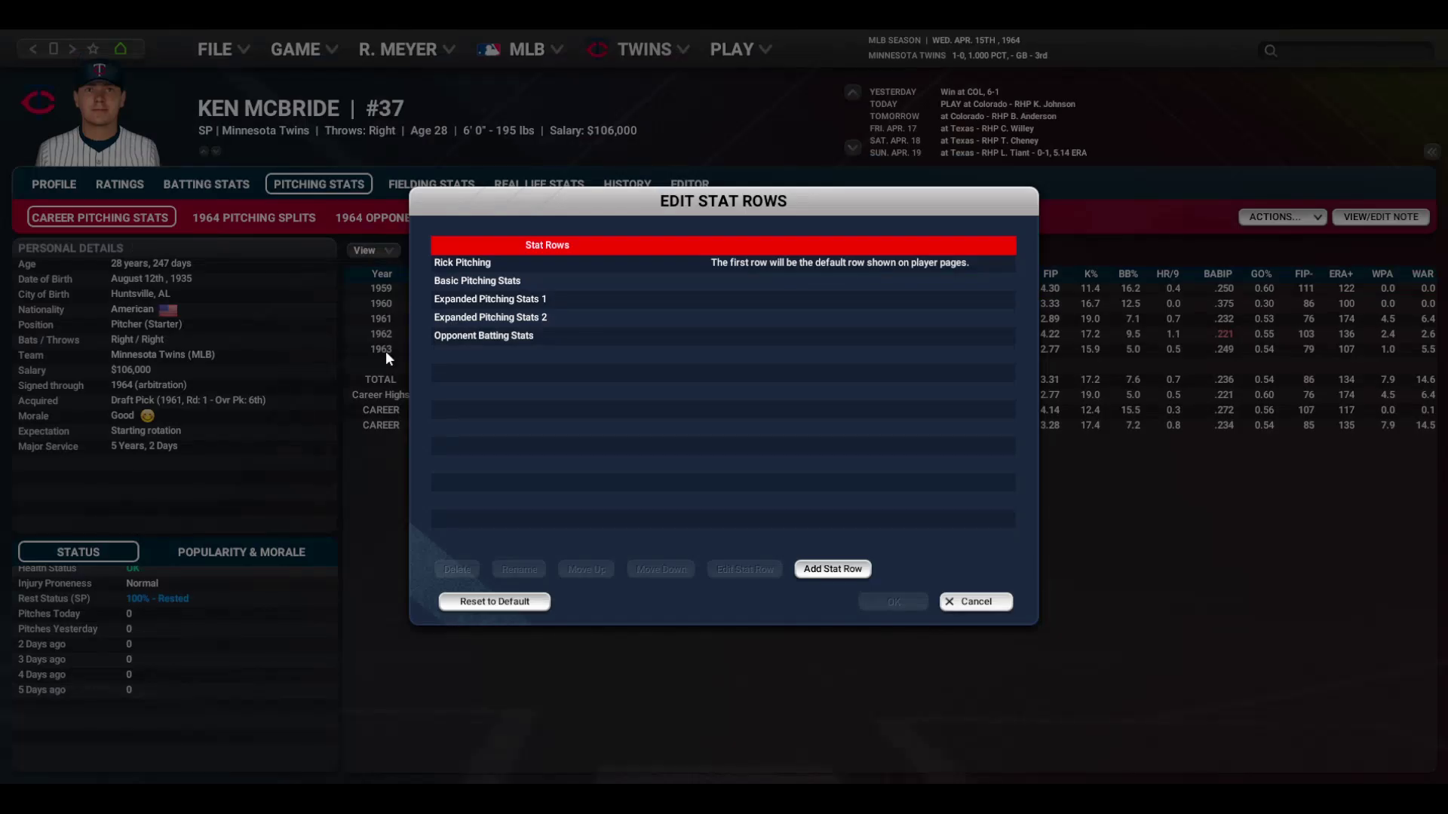
left_click(488, 264)
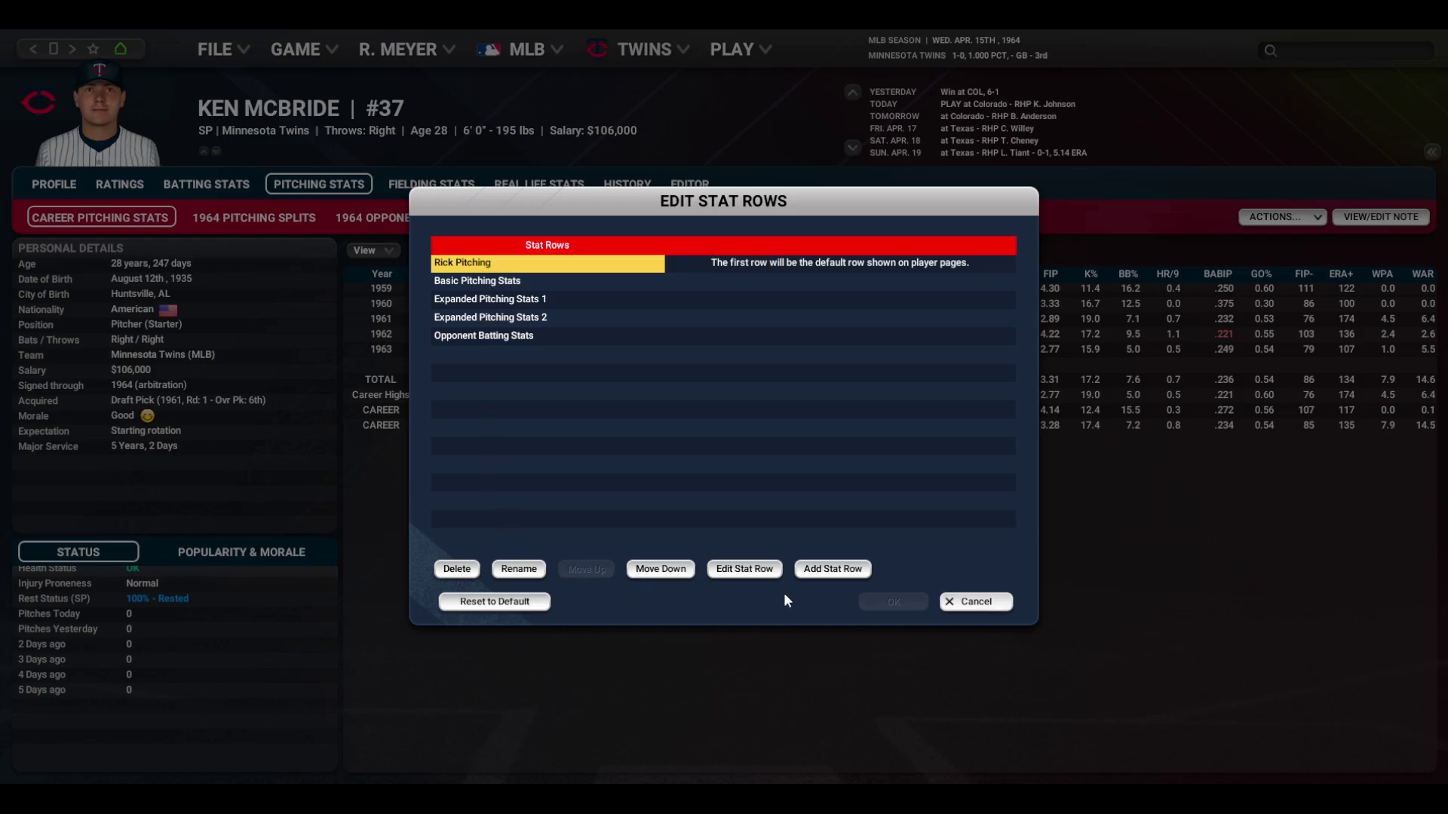
left_click(753, 570)
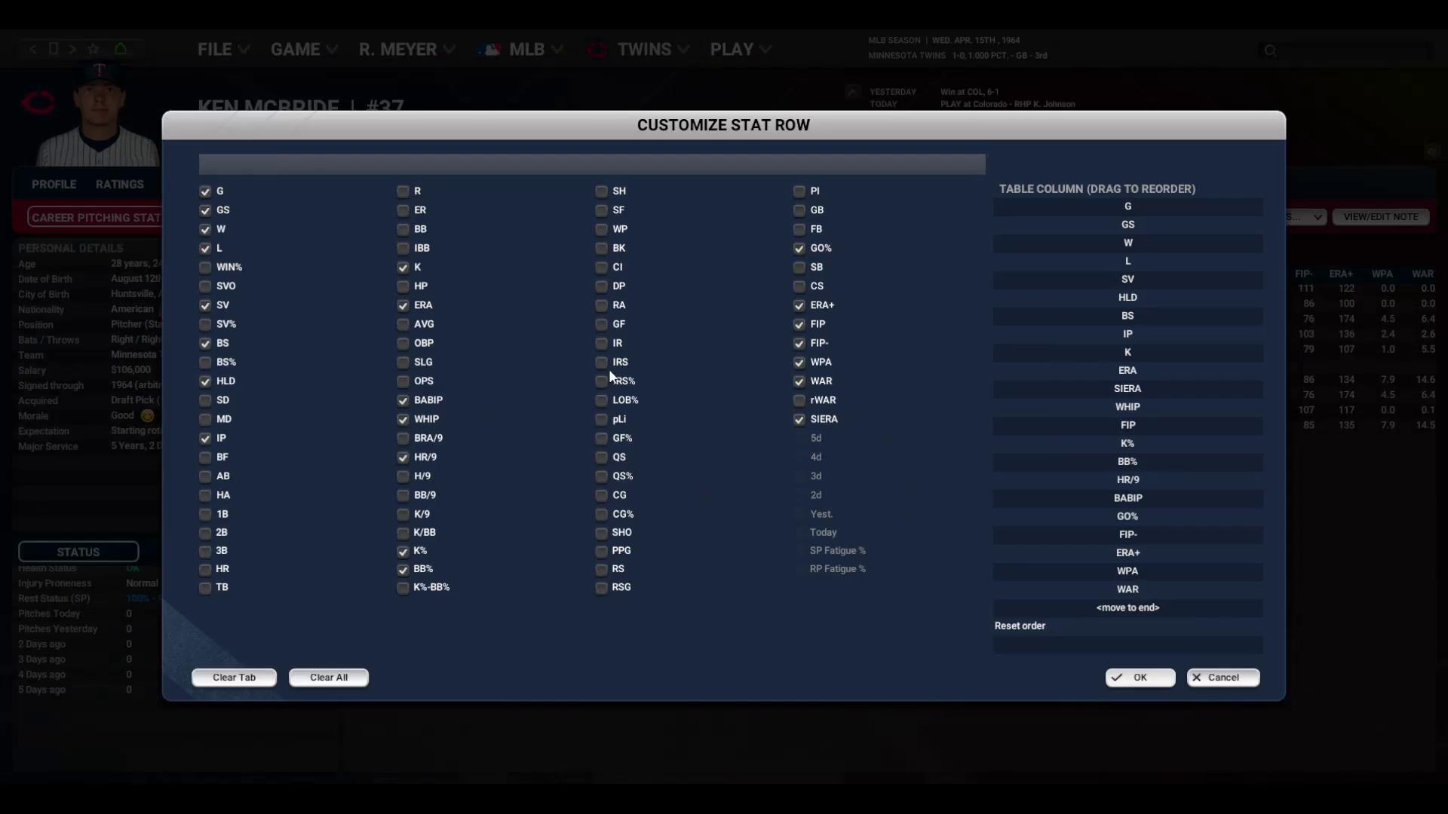
left_click(1135, 681)
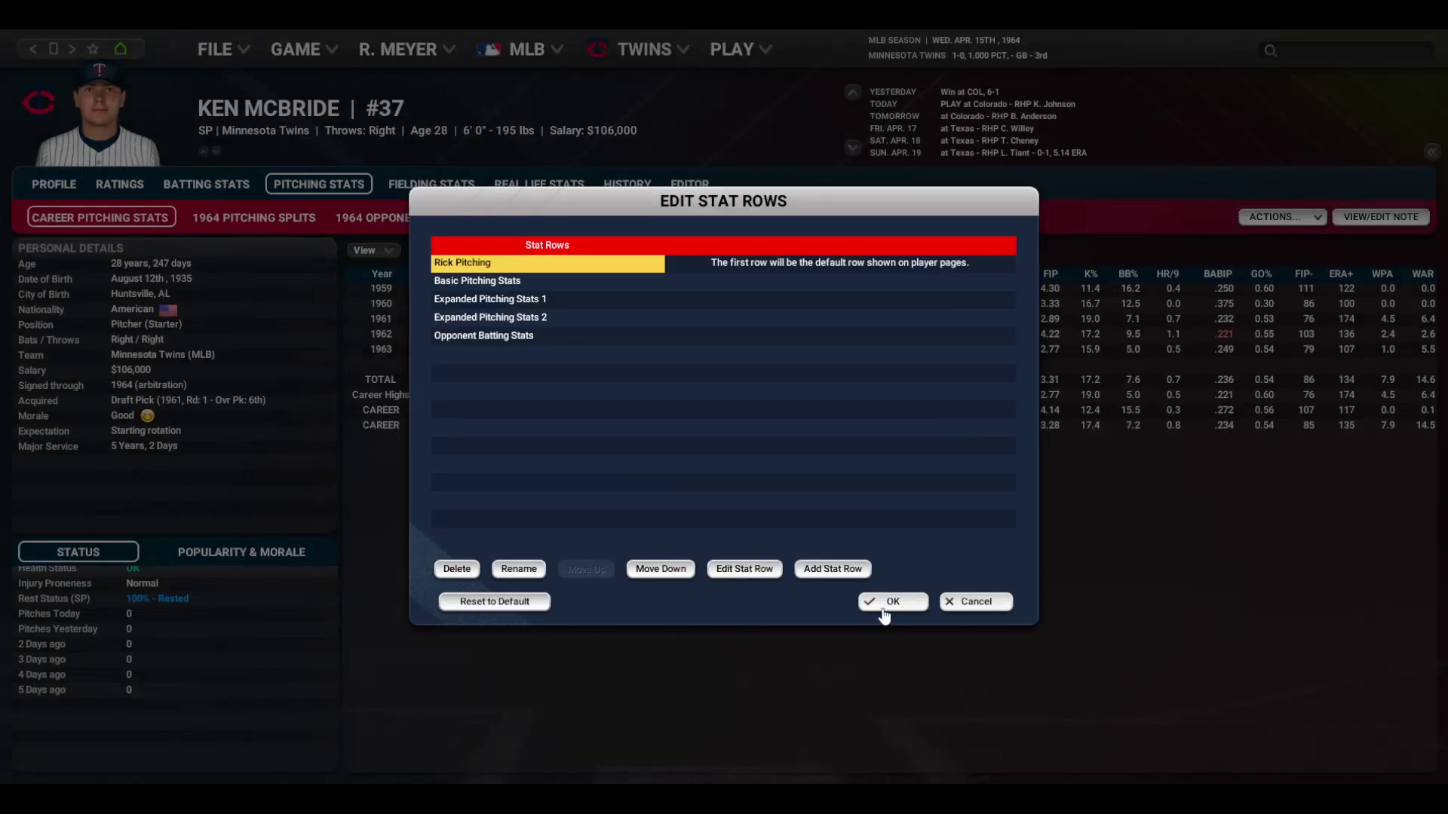
left_click(889, 603)
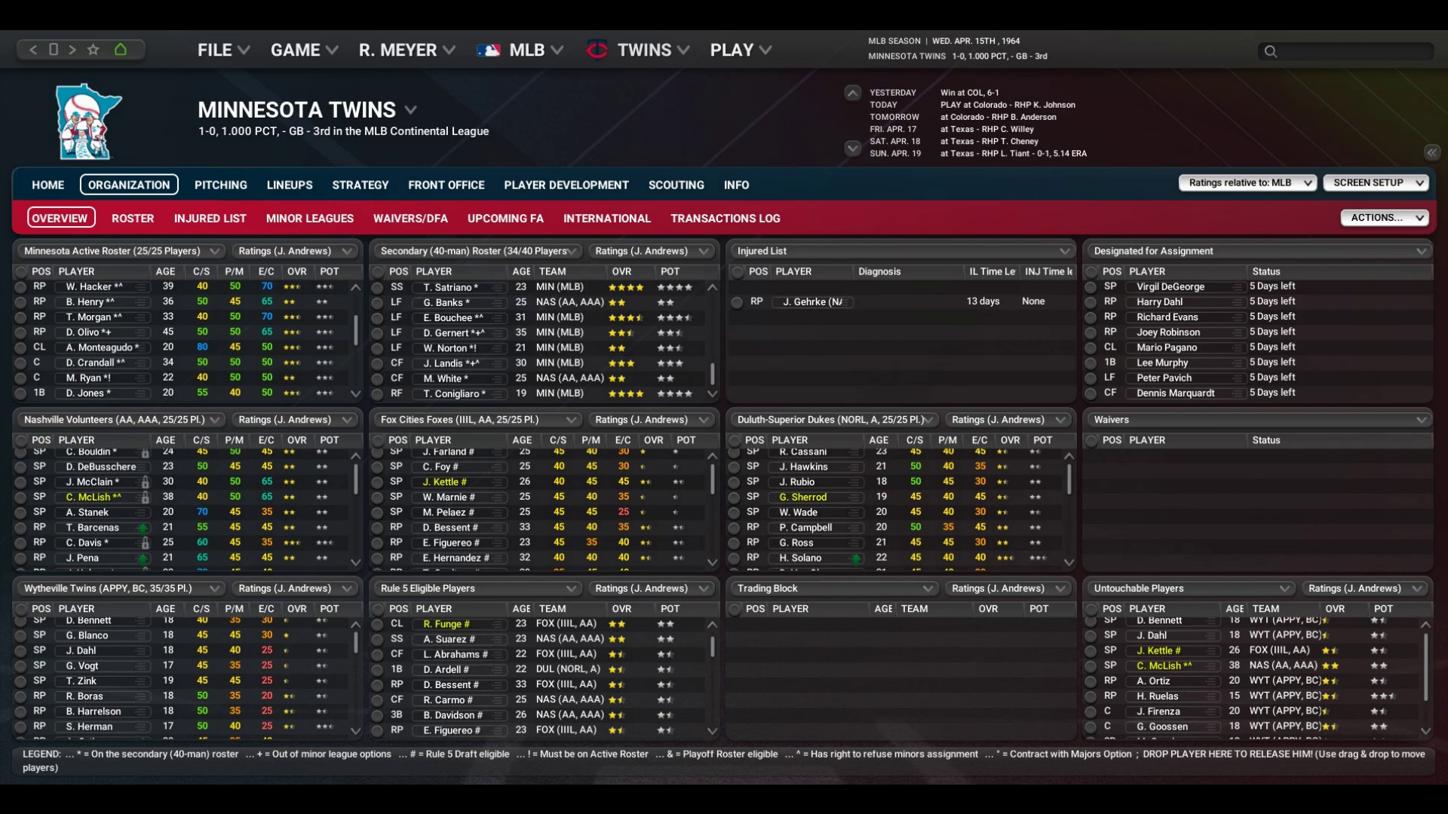
- Bookmark the screen as MIN ORGANIZATION - OVERVIEW, then jump to the Manager's Office bookmark
left_click(93, 50)
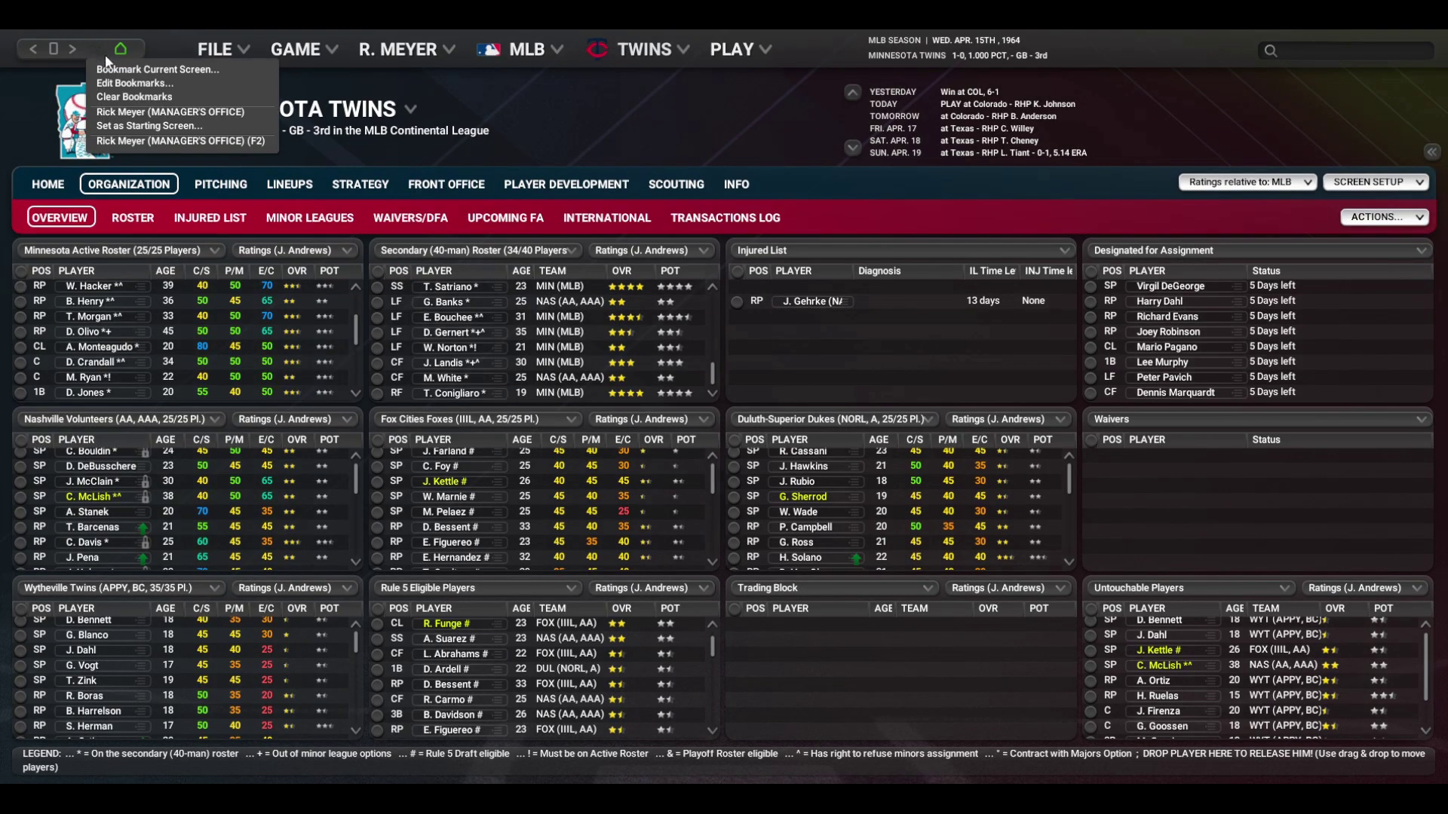
left_click(147, 72)
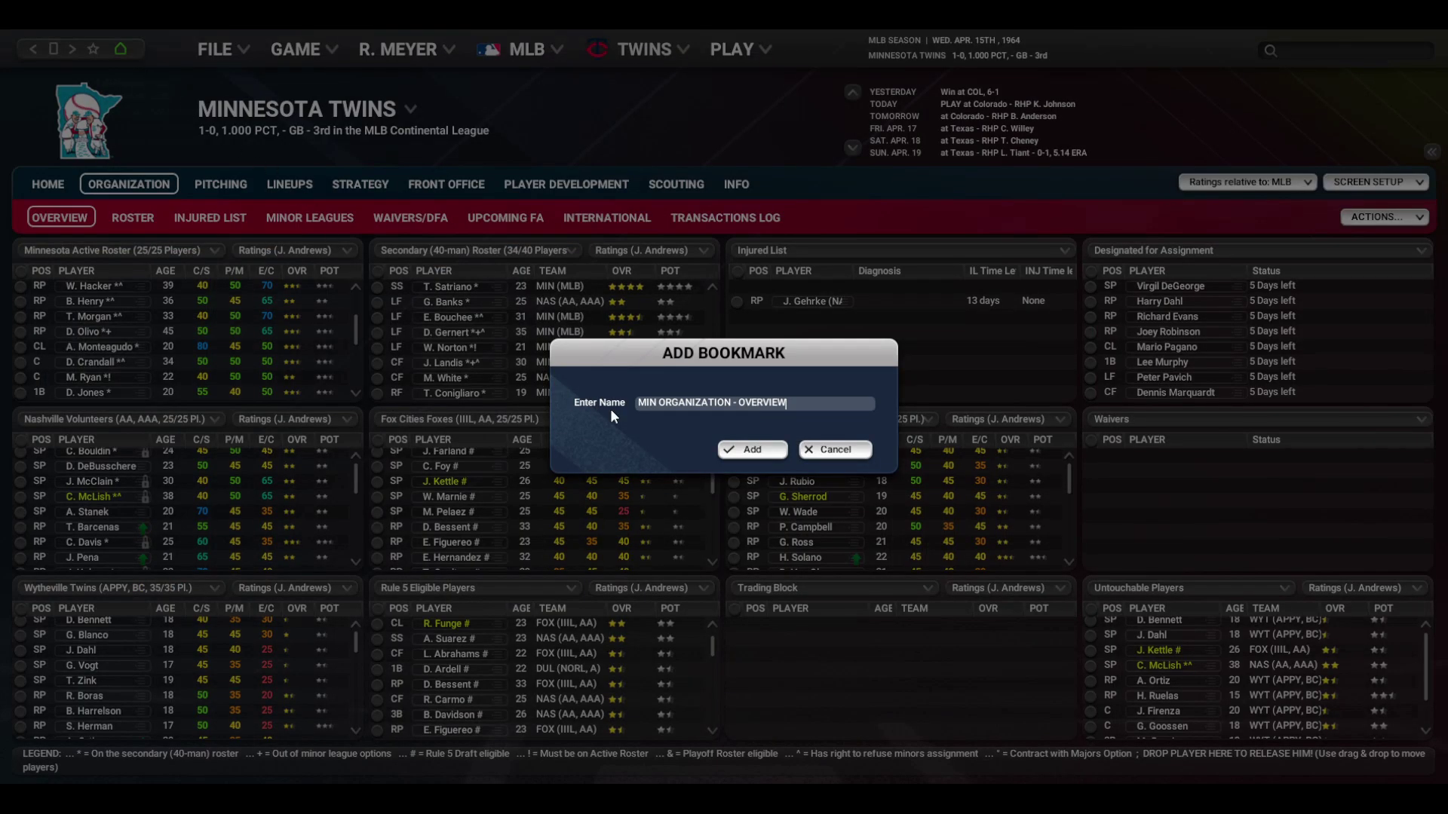
left_click(751, 451)
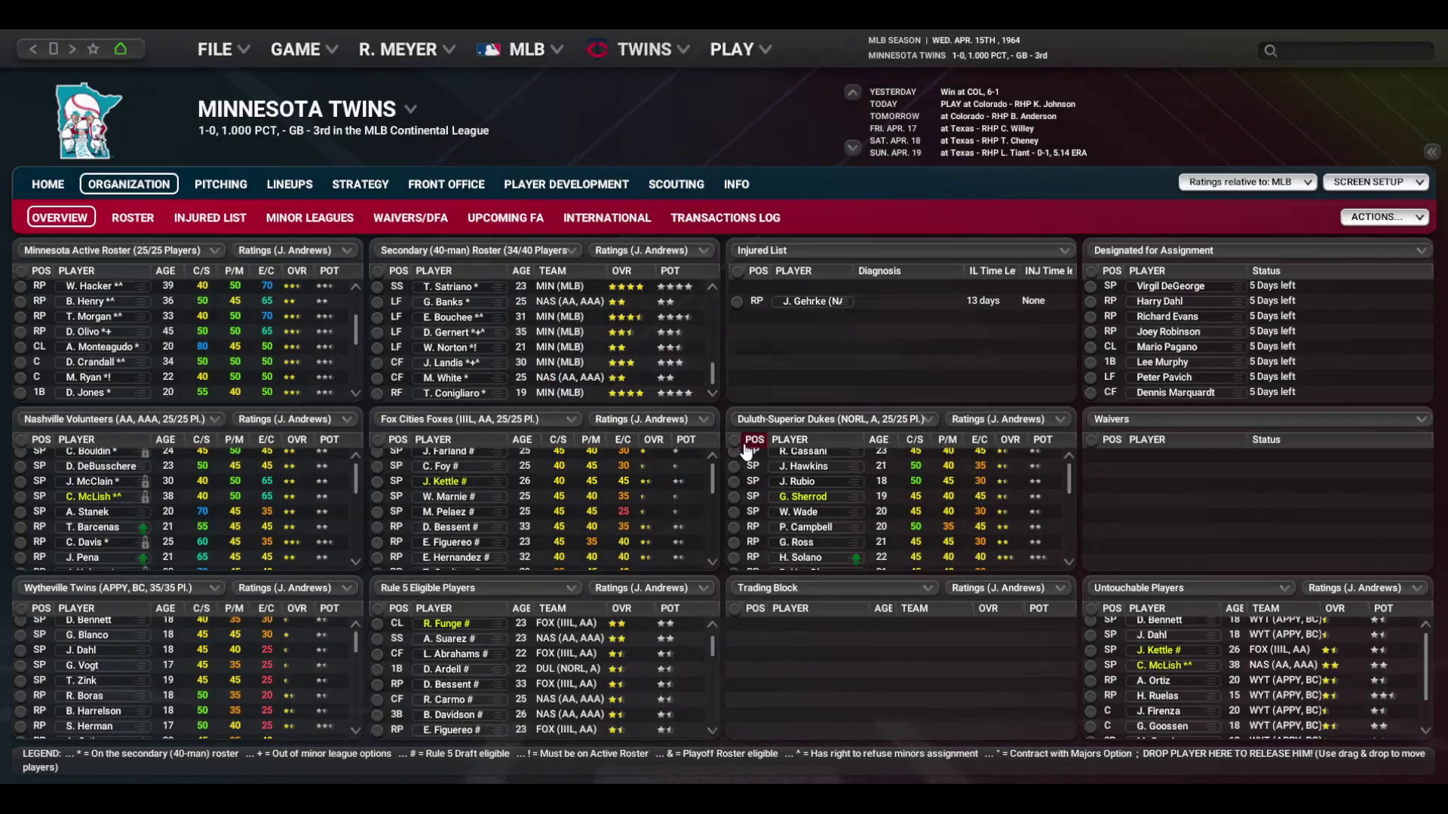
left_click(94, 50)
left_click(200, 146)
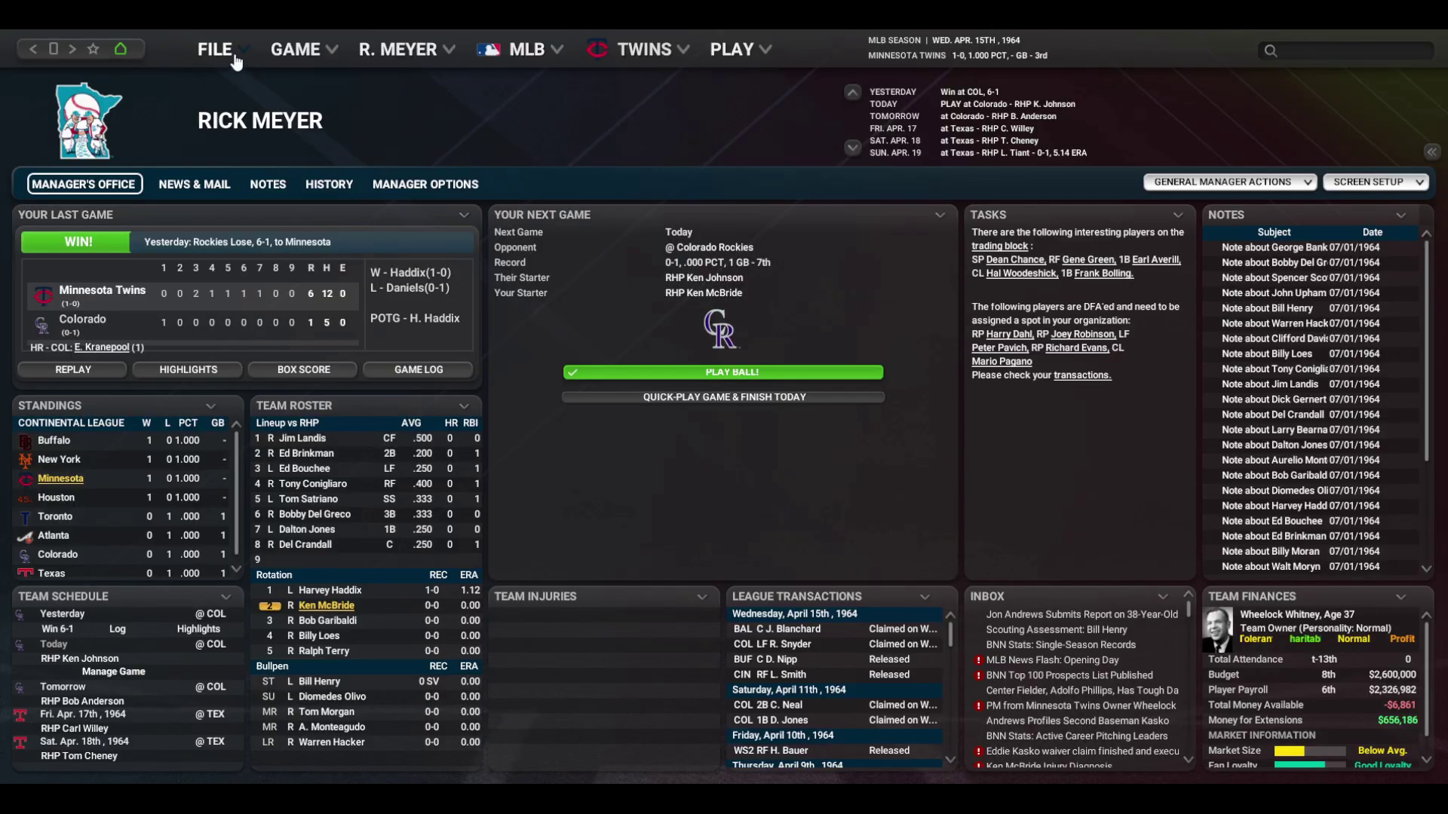
- Open the folder containing app.cfg and engine.cfg from the Settings Troubleshooting tab
left_click(226, 51)
left_click(235, 227)
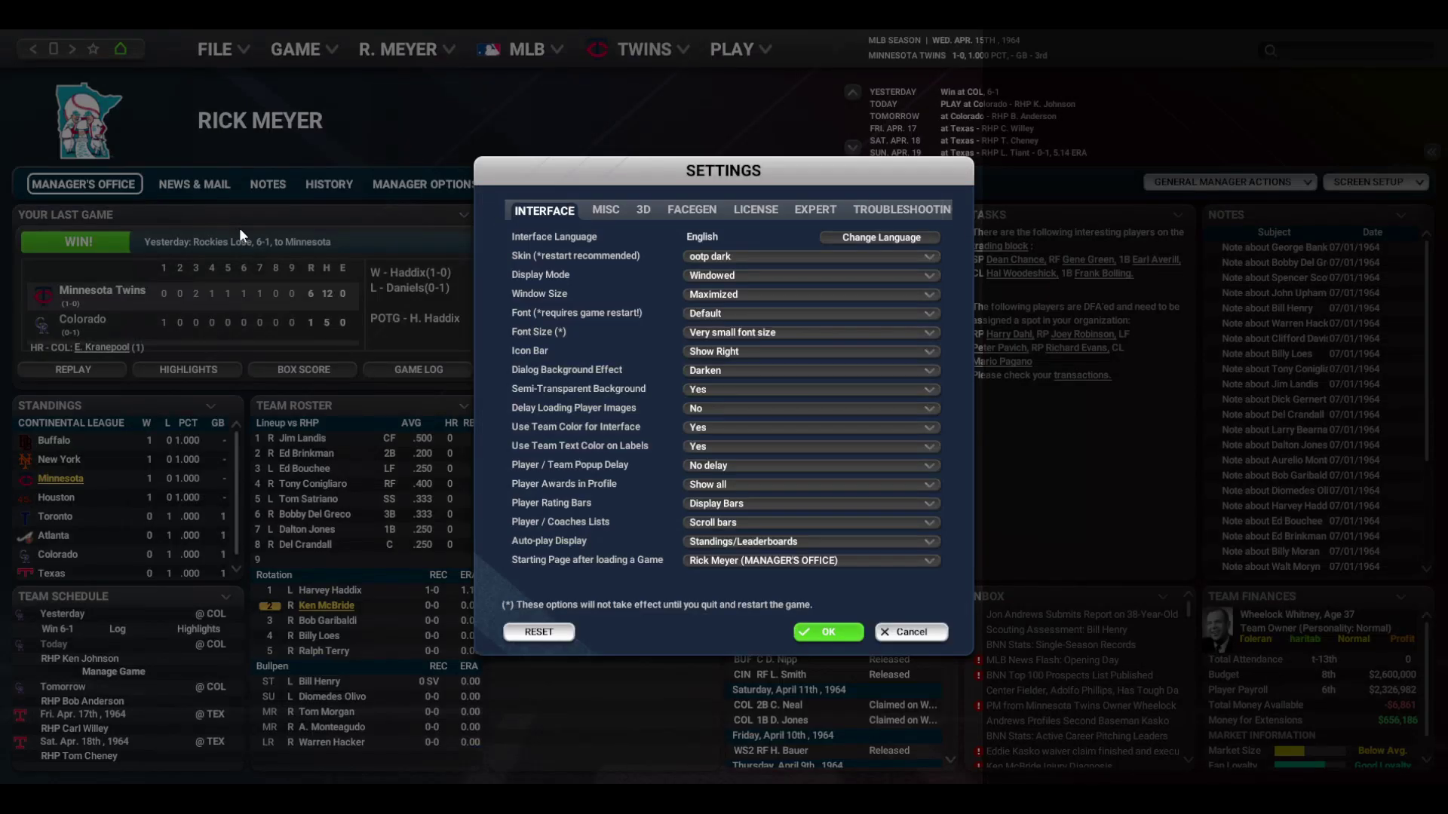
left_click(889, 214)
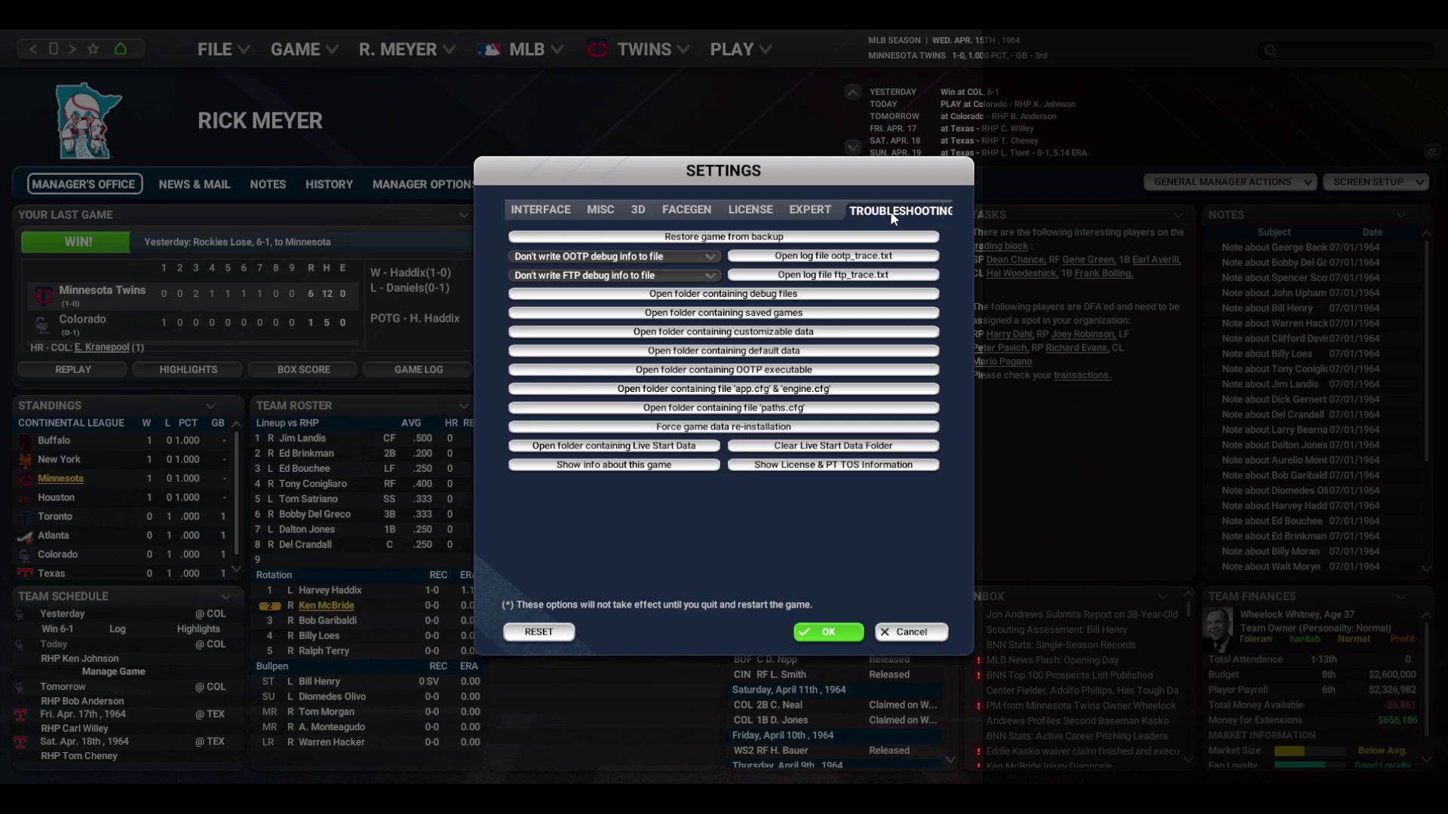
left_click(792, 389)
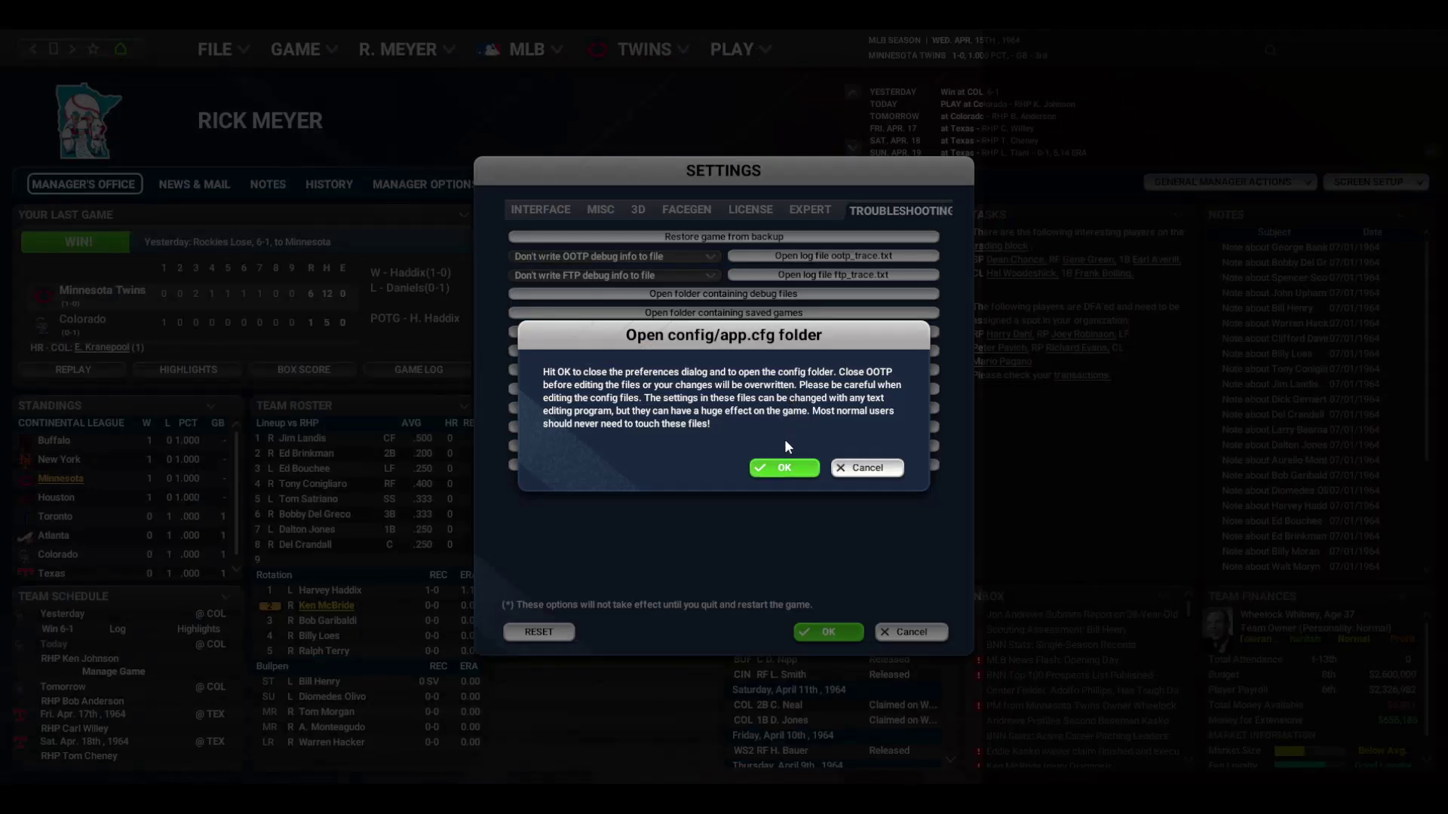
left_click(784, 467)
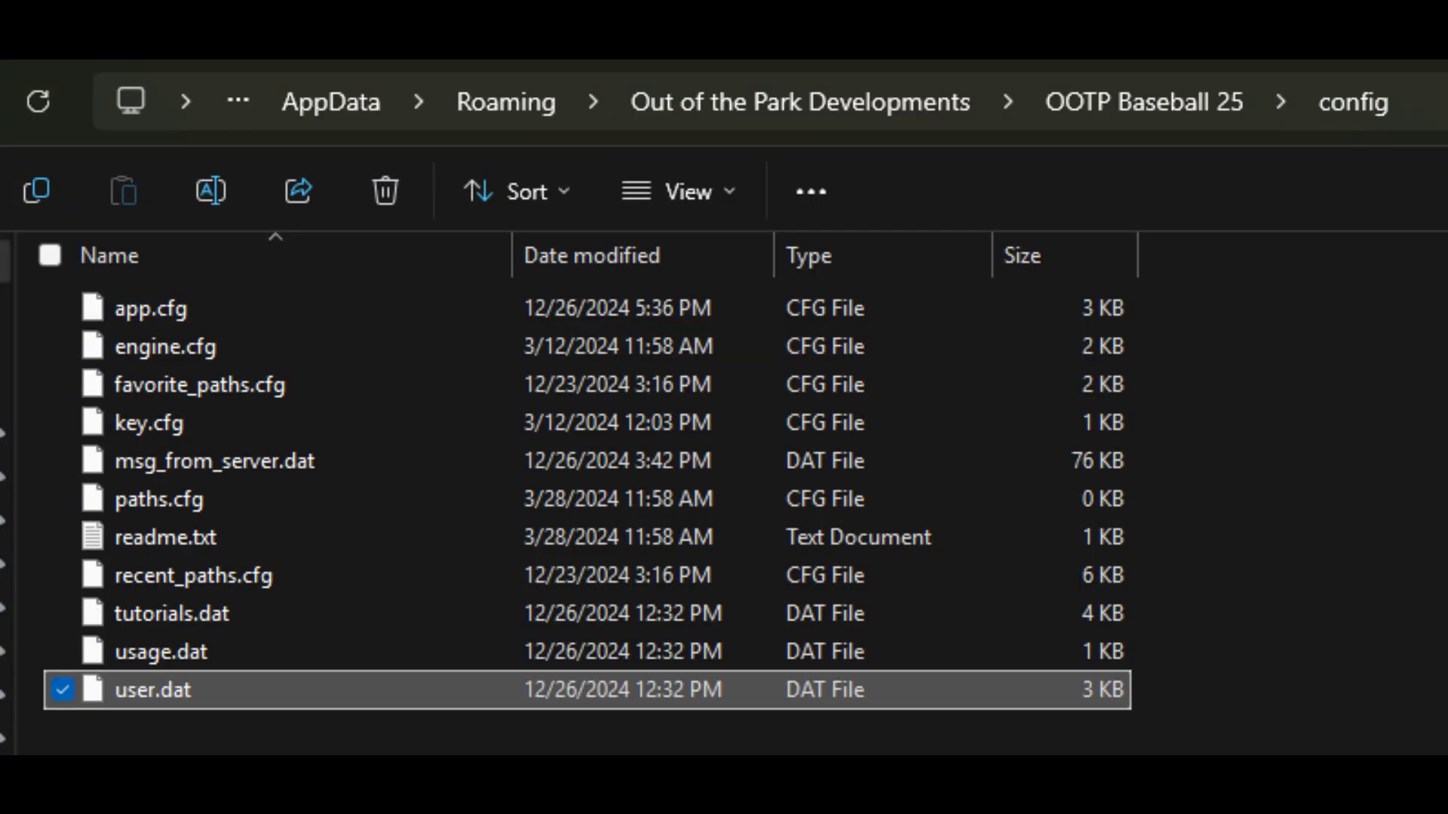